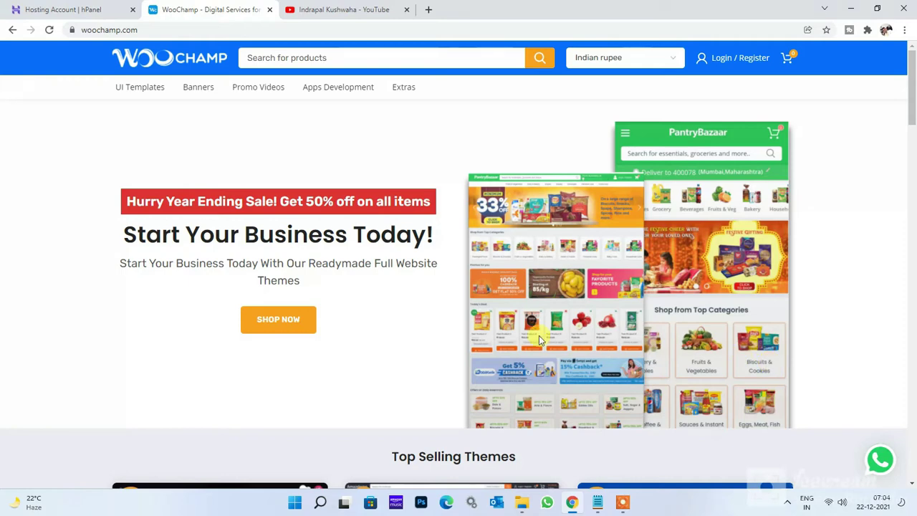
# Preview the Grocery Supermarket Theme on WooChamp, then switch to the pantrybazaar.com hPanel tab.
pyautogui.scroll(-5, 415, 348)
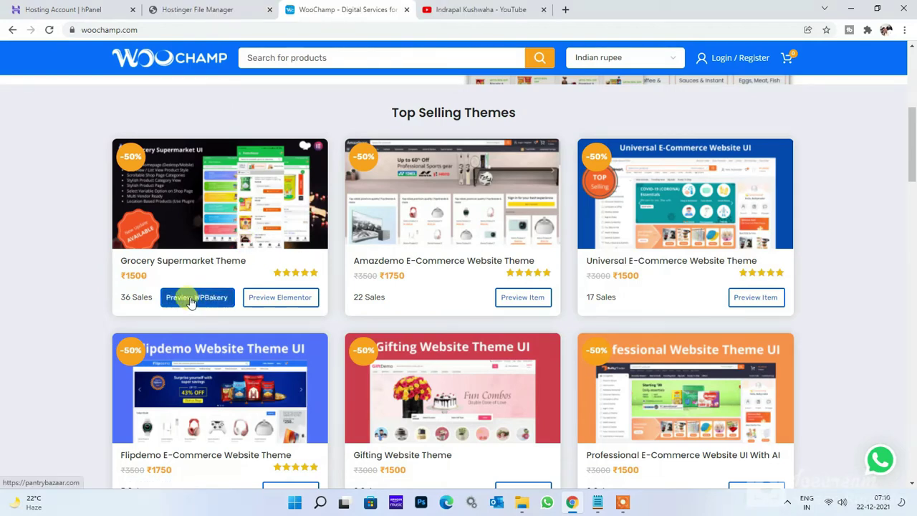
pyautogui.click(190, 302)
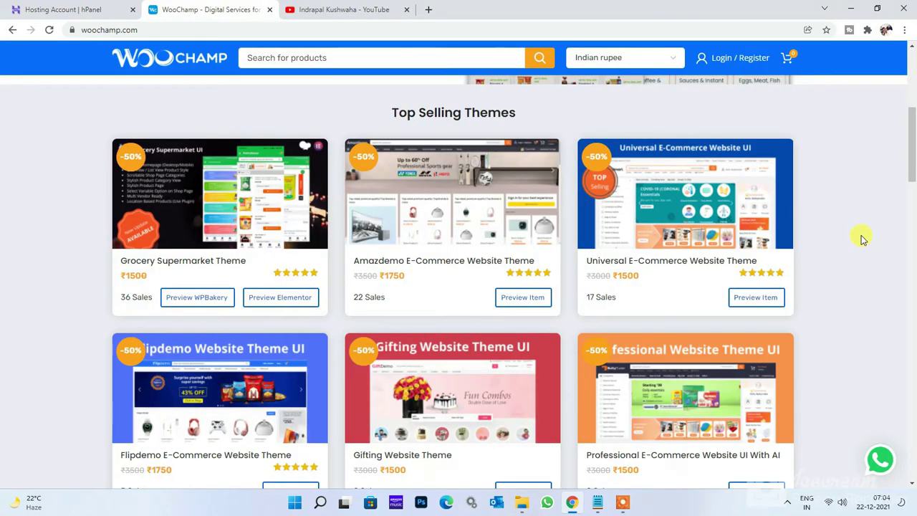
pyautogui.click(57, 6)
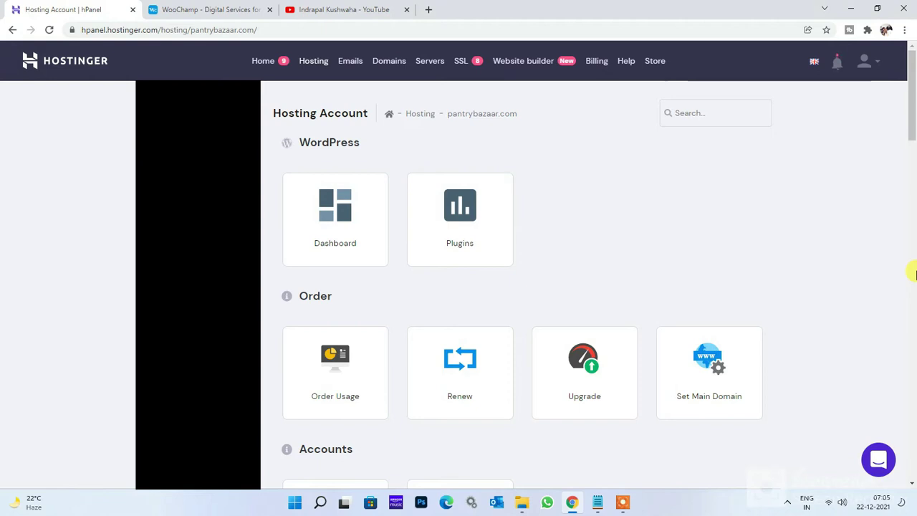
# Open the pantrybazaar.com File Manager at the root folder holding public_html.
pyautogui.scroll(-10, 843, 313)
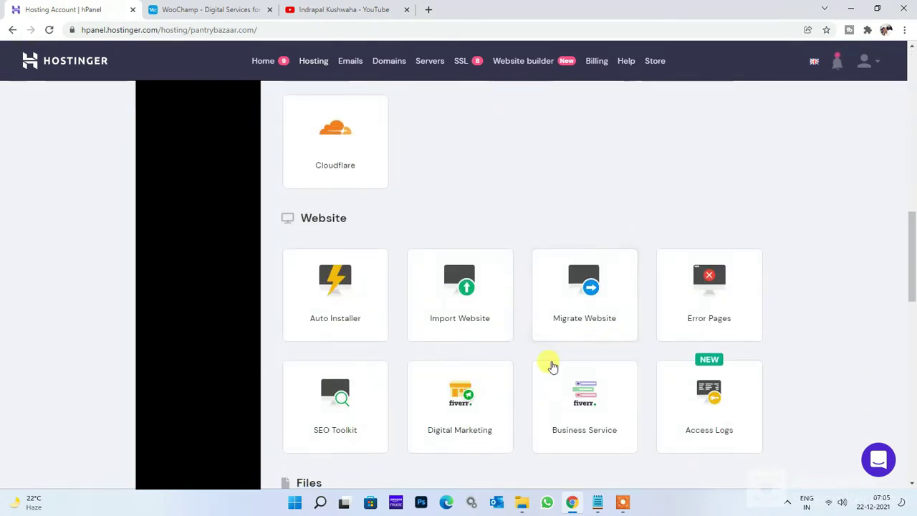
pyautogui.scroll(-3, 530, 367)
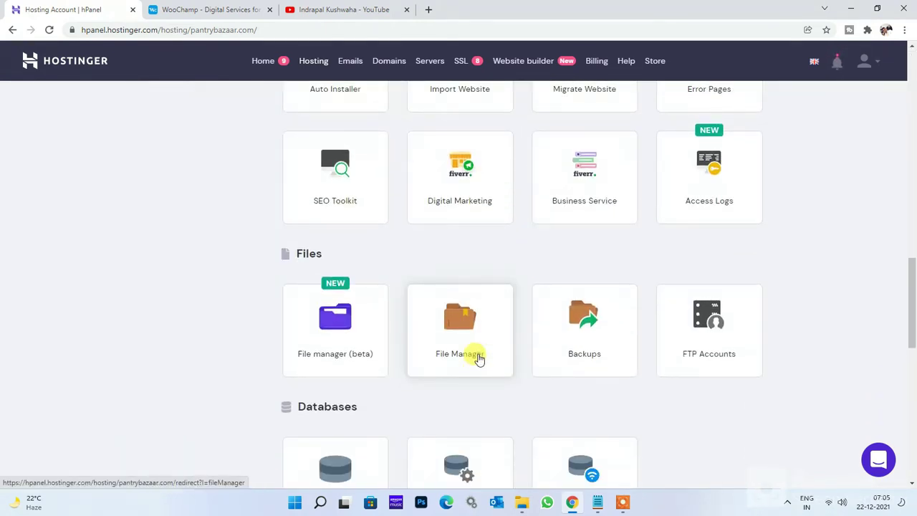
pyautogui.click(479, 358)
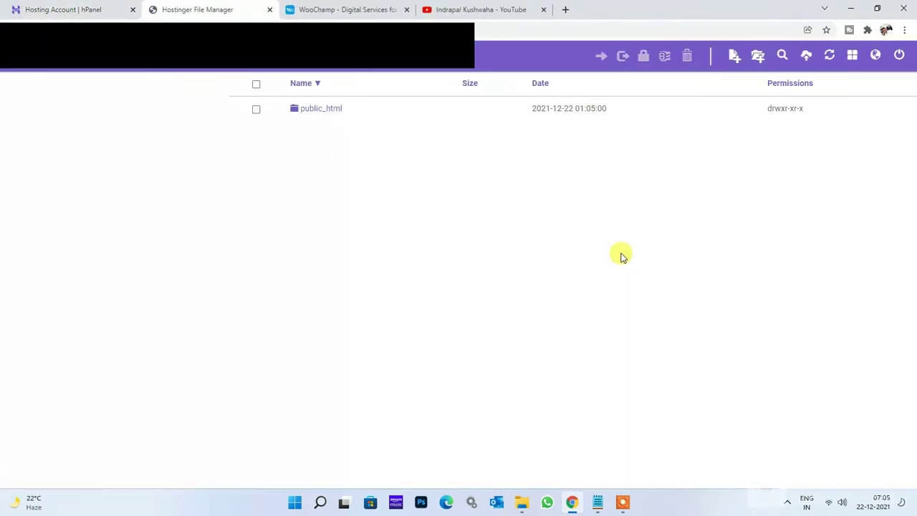
pyautogui.doubleClick(333, 109)
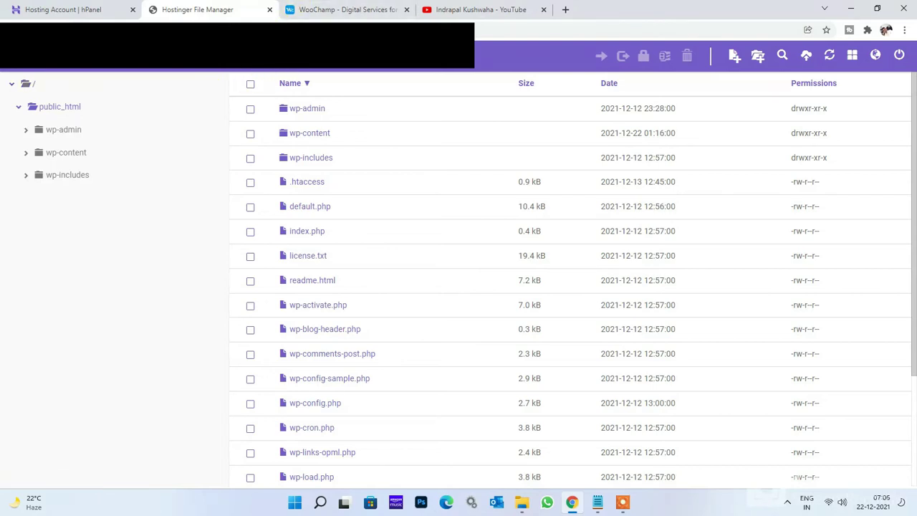
pyautogui.click(210, 76)
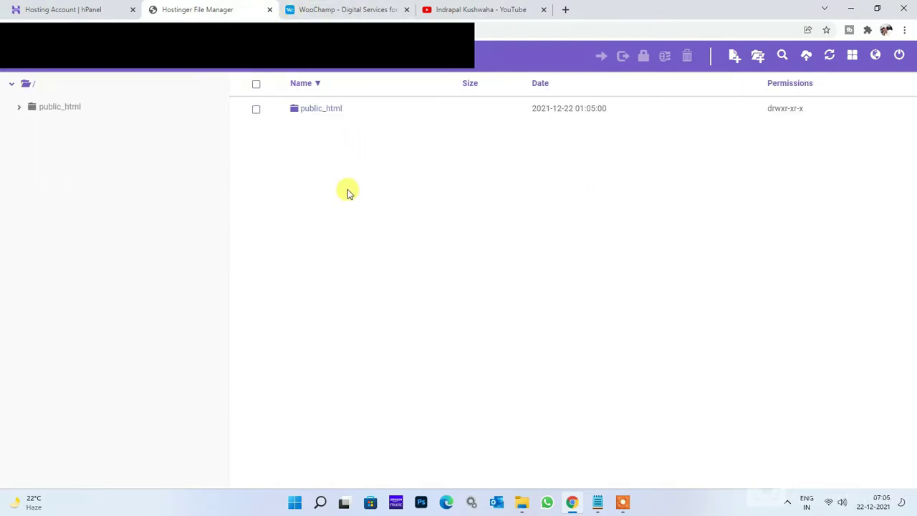
# Compress the public_html folder into a .zip archive named pantrybazaar.
pyautogui.click(256, 109)
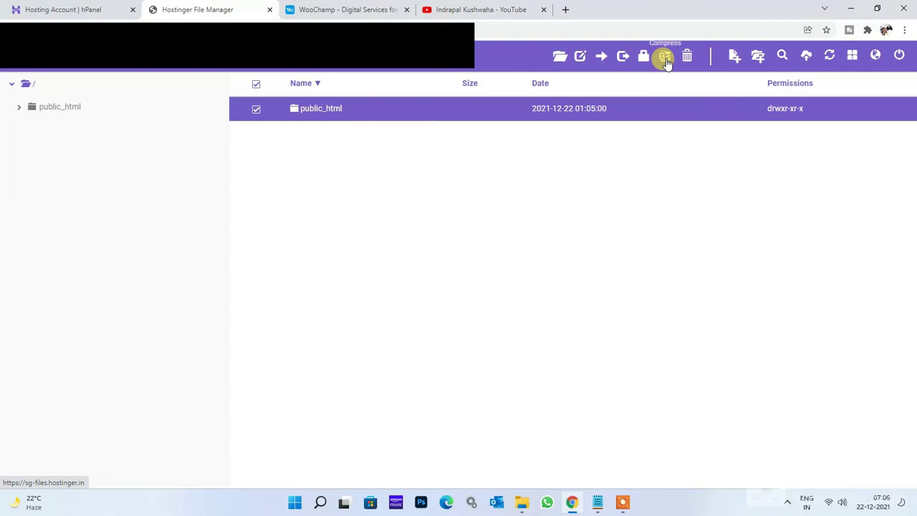
pyautogui.click(666, 57)
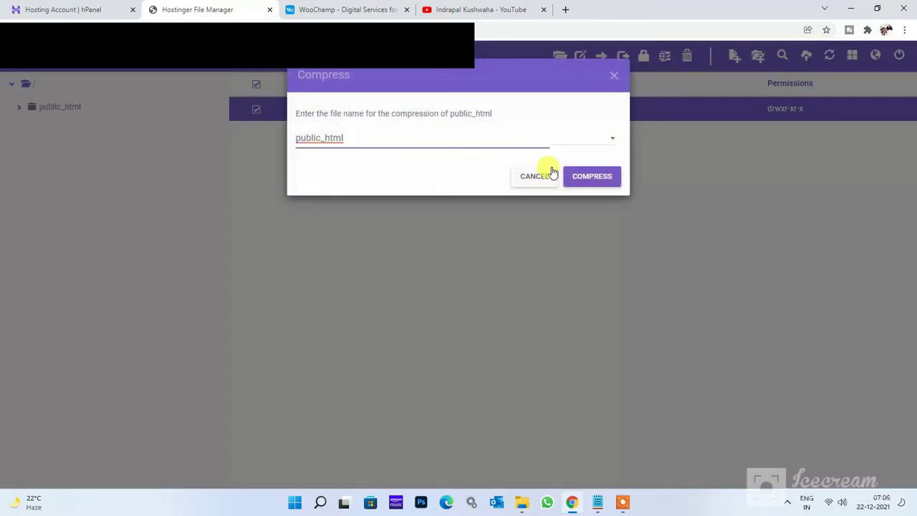
pyautogui.moveTo(466, 139); pyautogui.dragTo(268, 149)
pyautogui.write('pantrybazaar')
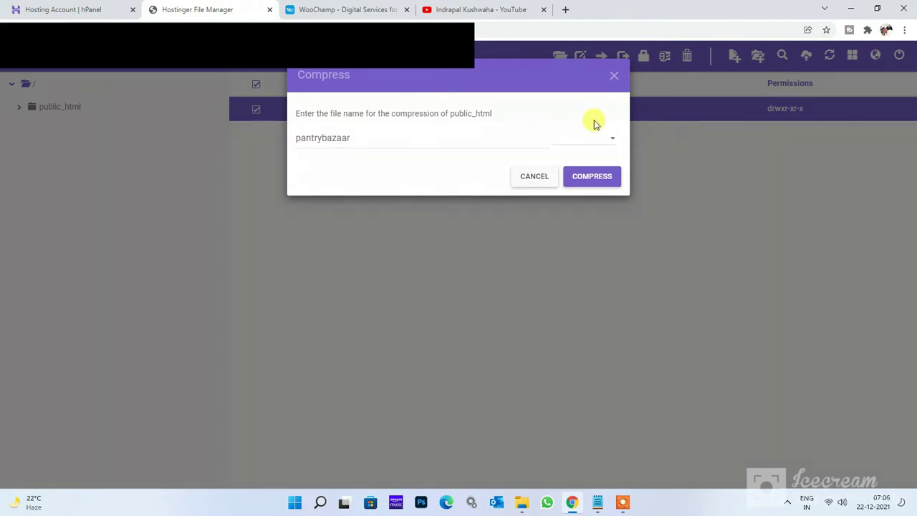
pyautogui.click(594, 142)
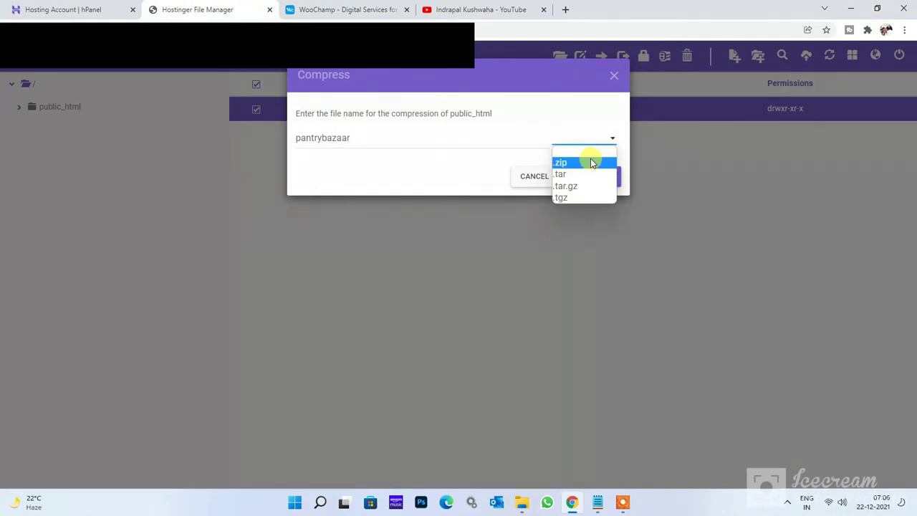
pyautogui.click(591, 162)
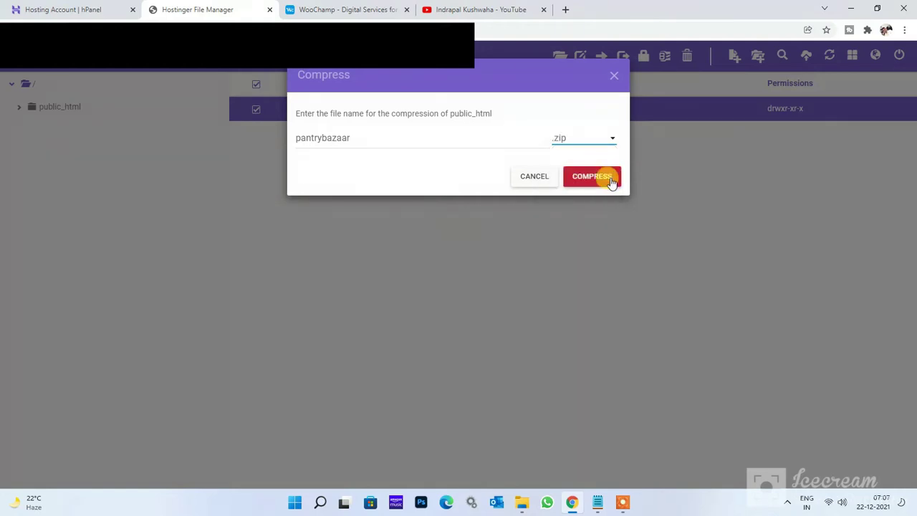
pyautogui.click(611, 179)
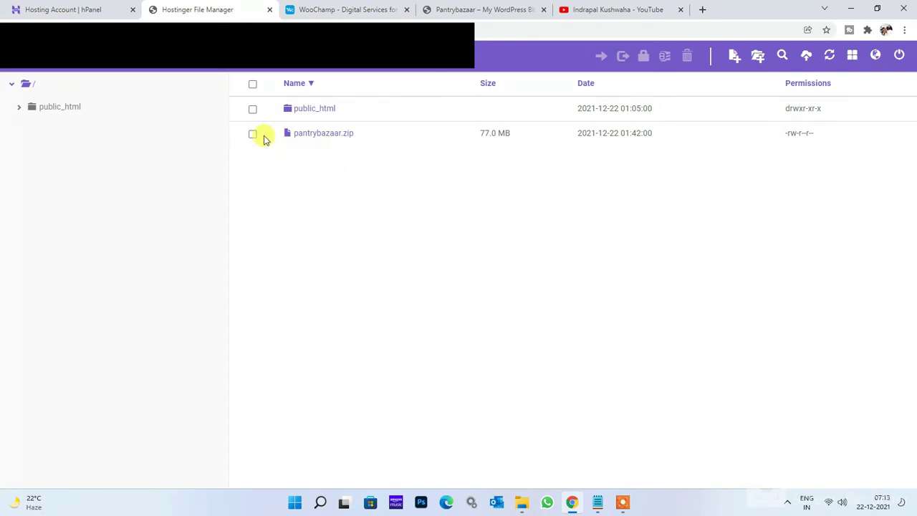
# Download pantrybazaar.zip into the Downloads folder and return to hPanel.
pyautogui.click(253, 135)
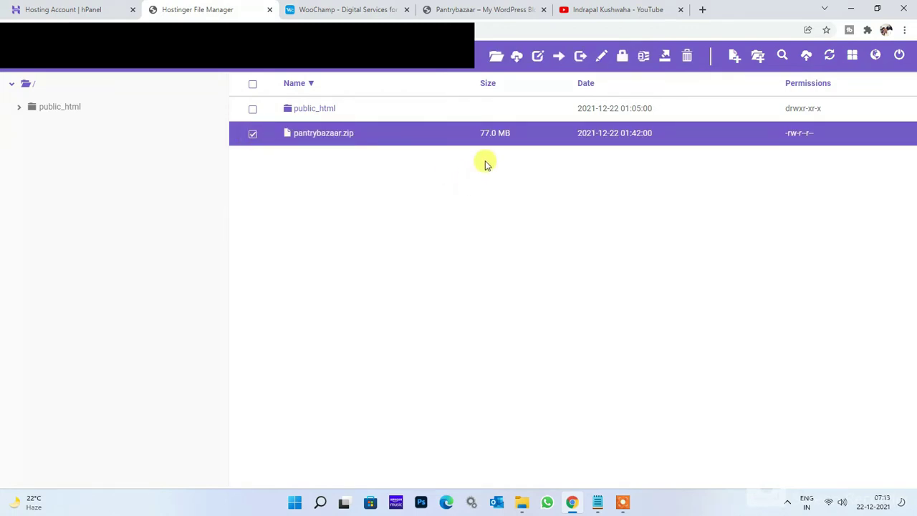
pyautogui.click(517, 60)
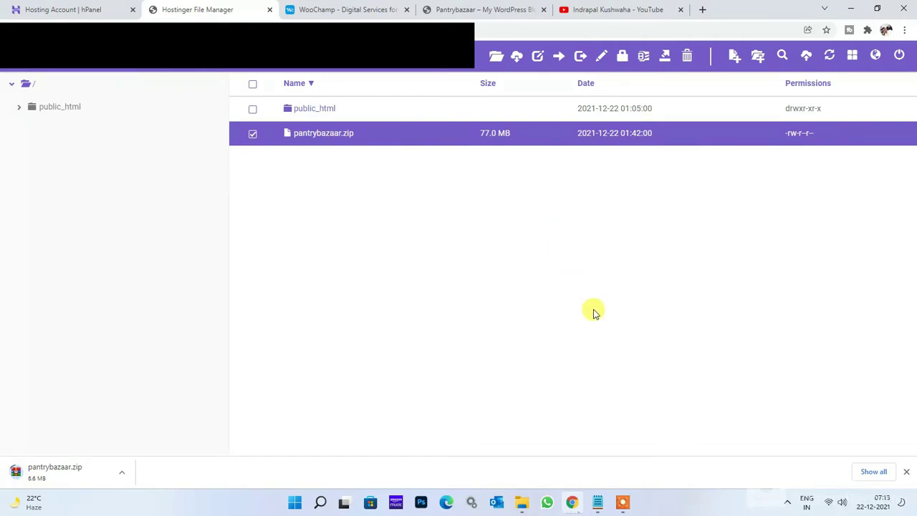
pyautogui.click(871, 471)
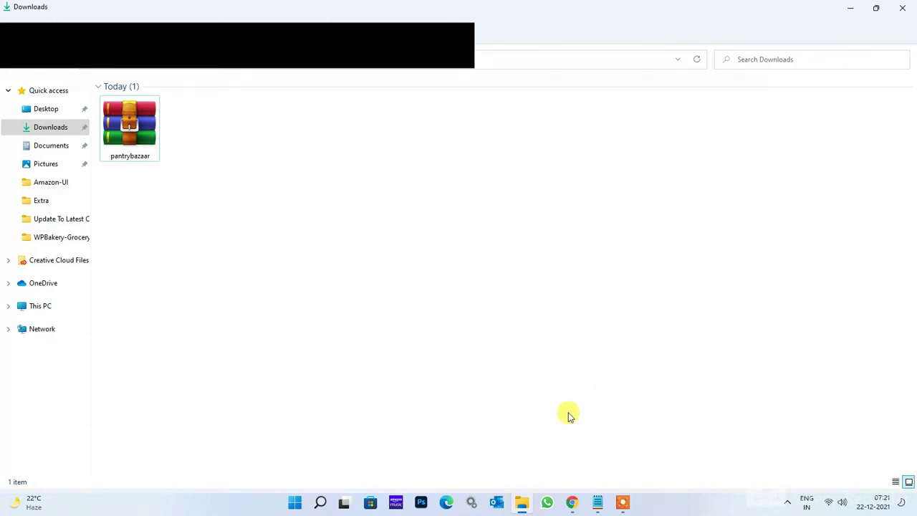
pyautogui.click(573, 501)
# Export all 85 tables of database u485260984_yYuB1 as a Quick SQL file to Downloads.
pyautogui.scroll(-5, 564, 270)
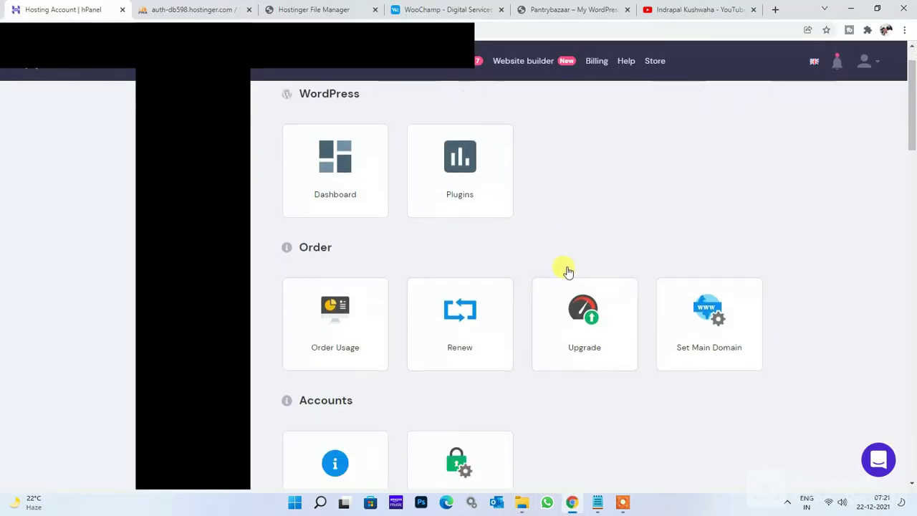
pyautogui.scroll(-10, 572, 270)
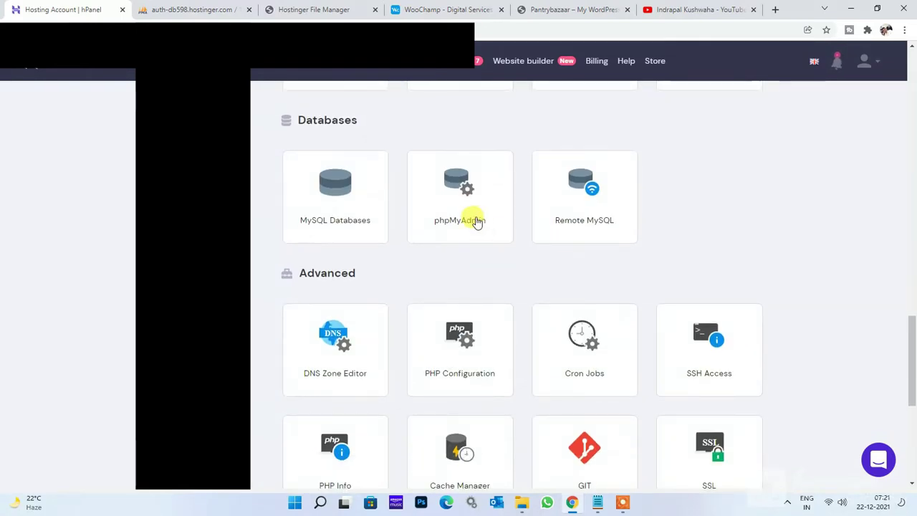
pyautogui.click(190, 9)
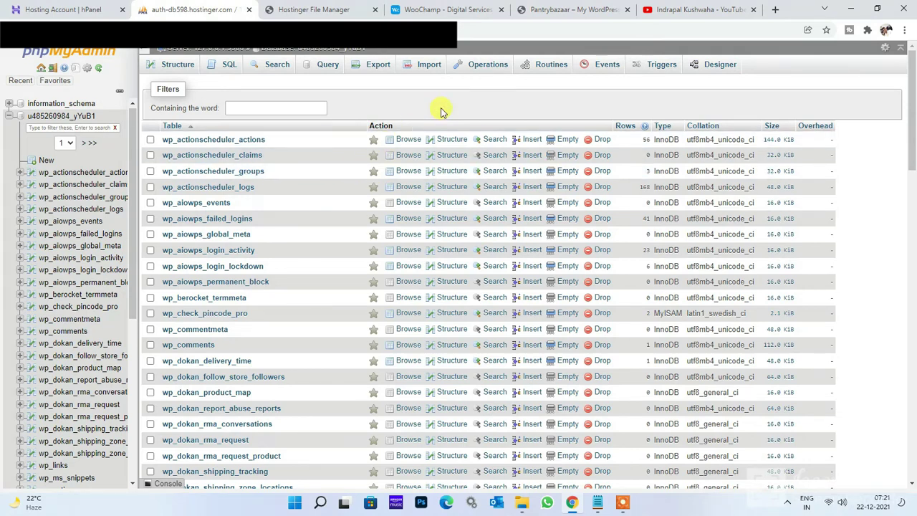
pyautogui.scroll(-15, 323, 256)
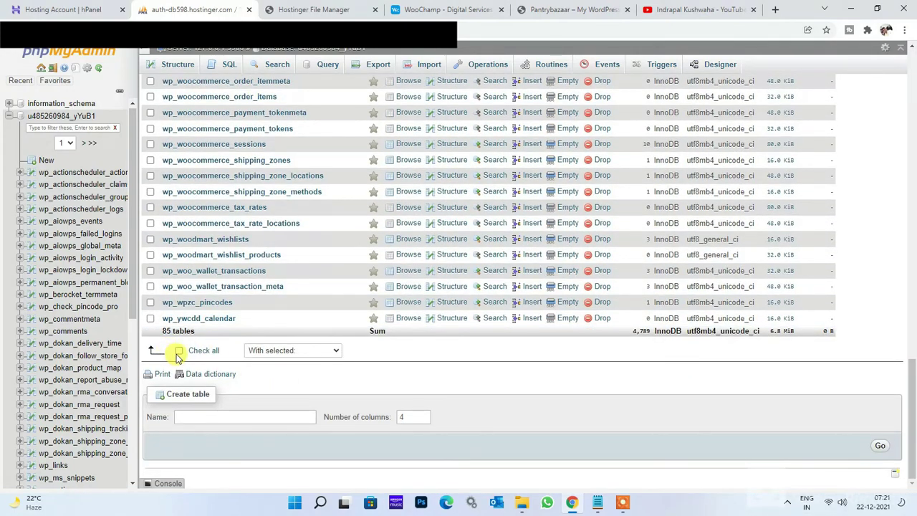
pyautogui.click(178, 351)
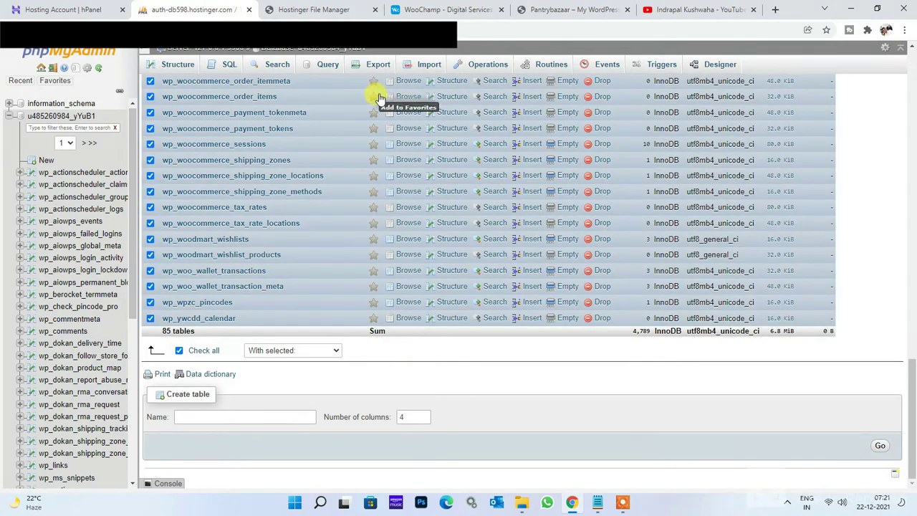
pyautogui.click(383, 64)
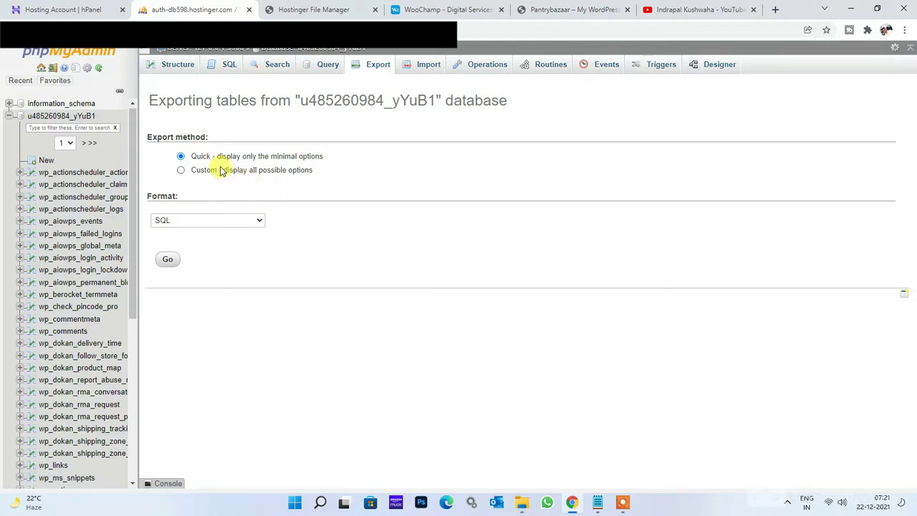
pyautogui.click(169, 262)
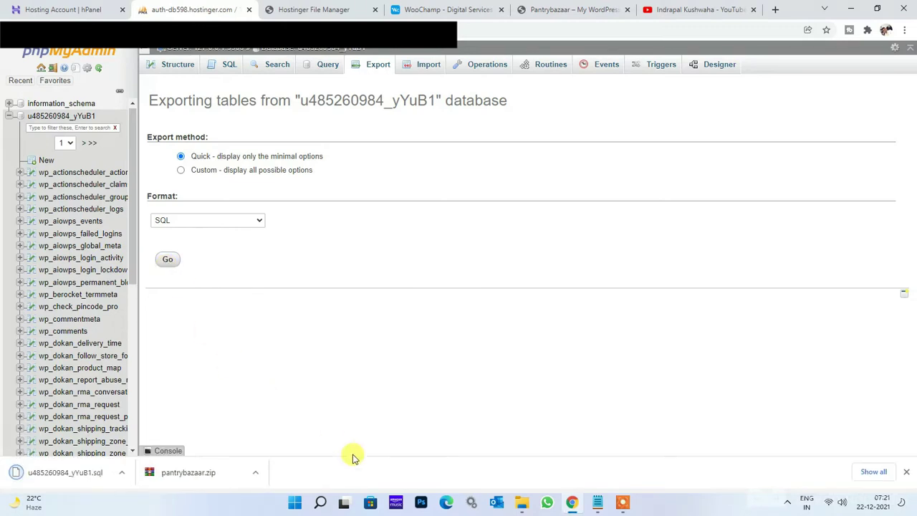
pyautogui.click(521, 502)
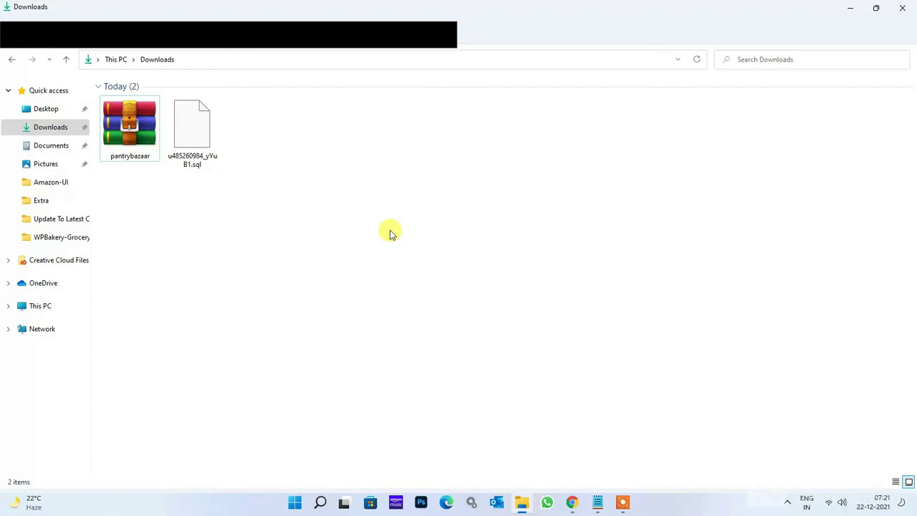
pyautogui.click(573, 502)
pyautogui.click(350, 9)
pyautogui.click(385, 28)
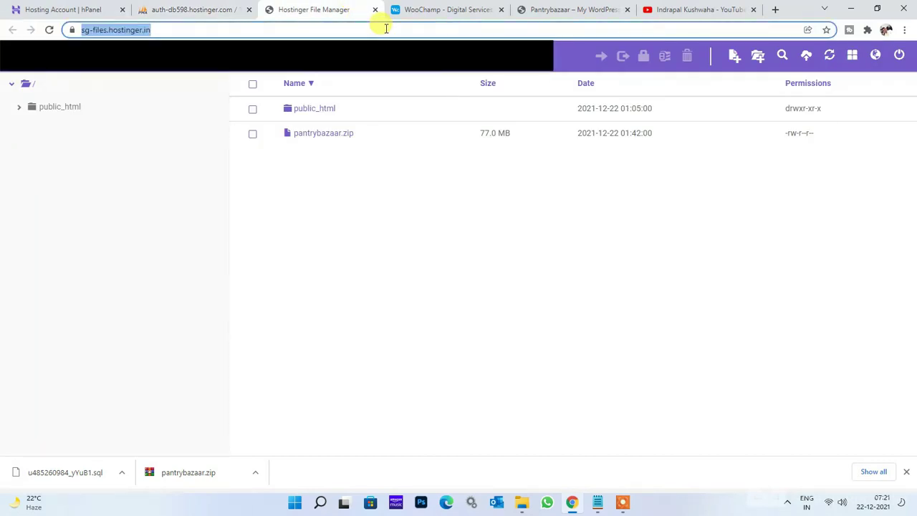
pyautogui.write('testdomain.woochamp.com')
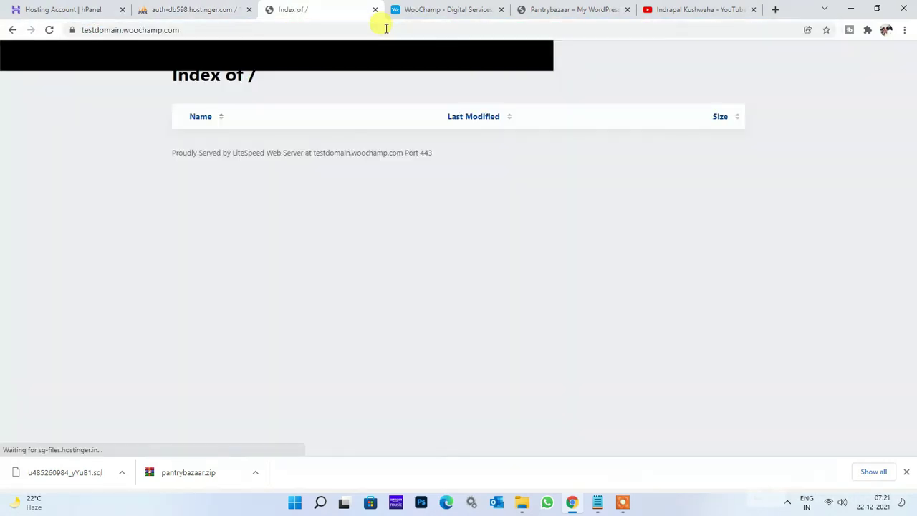
pyautogui.doubleClick(135, 29)
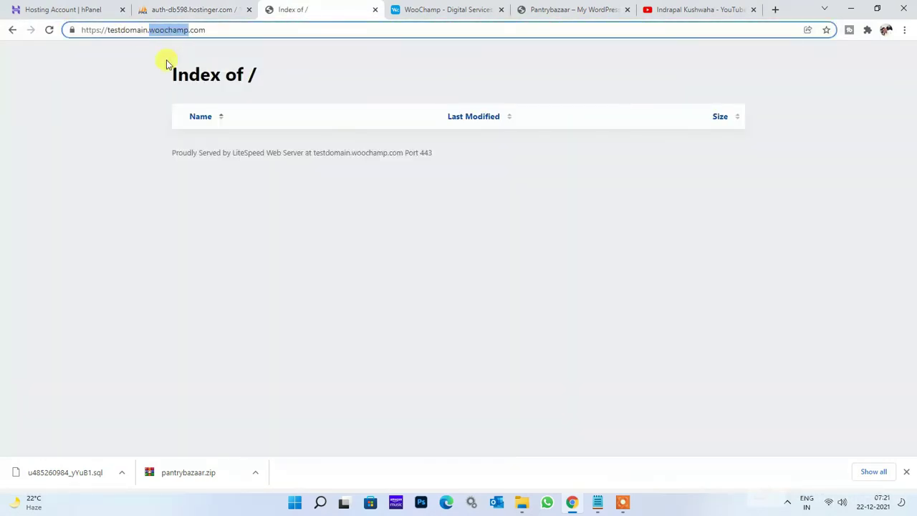
pyautogui.click(354, 68)
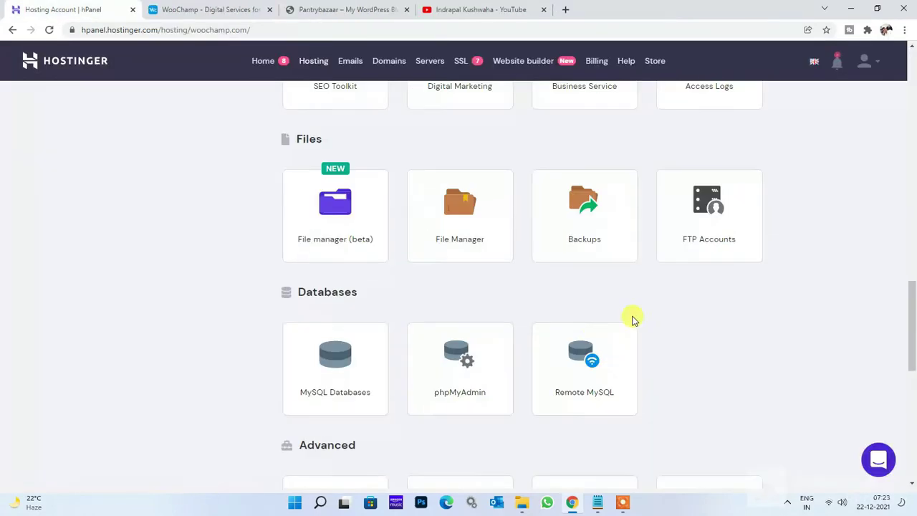
# Open the empty public_html/testdomain folder in the woochamp.com File Manager.
pyautogui.scroll(-4, 634, 317)
pyautogui.scroll(5, 588, 378)
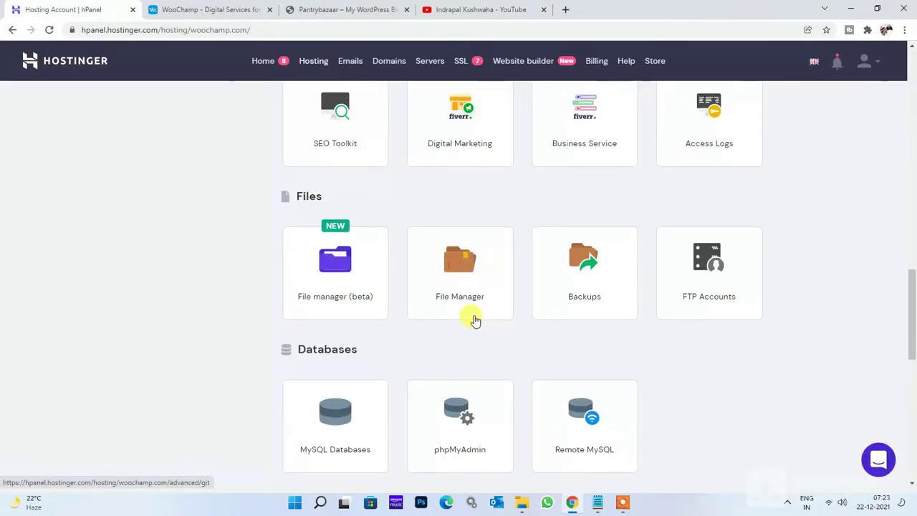
pyautogui.click(462, 292)
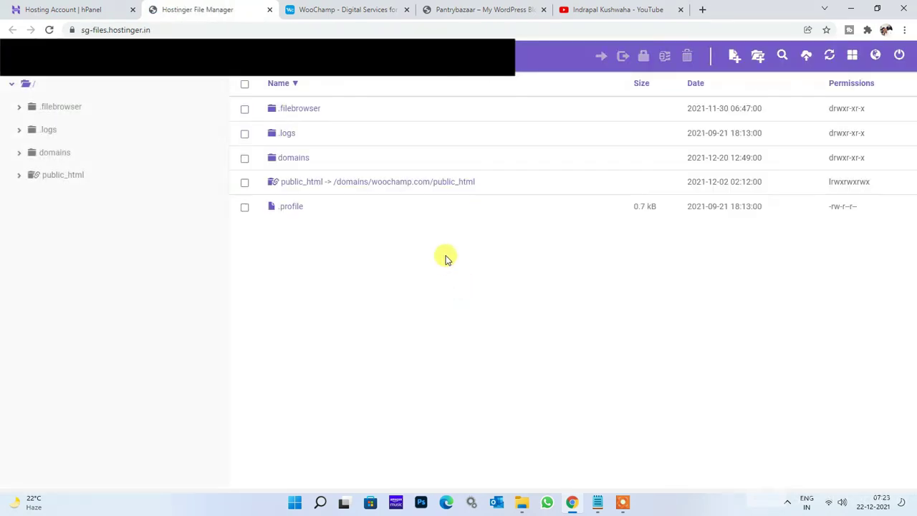
pyautogui.doubleClick(381, 182)
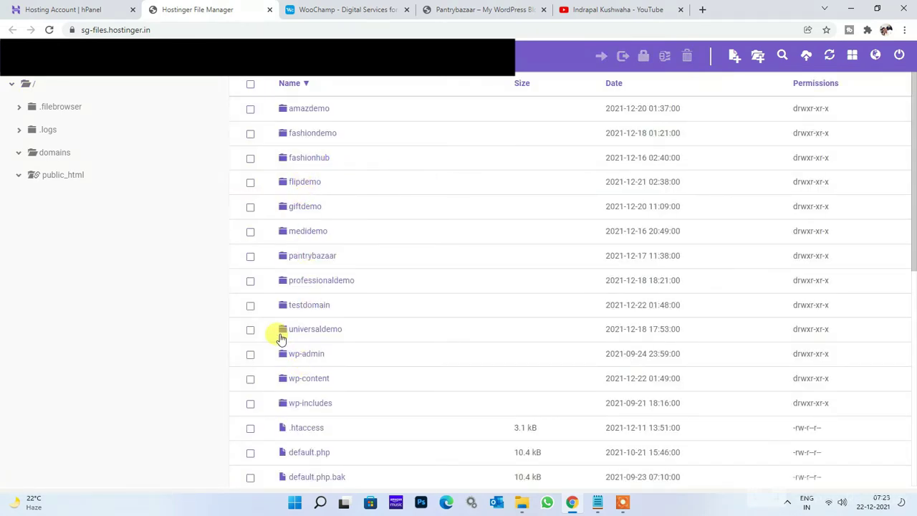
pyautogui.click(321, 309)
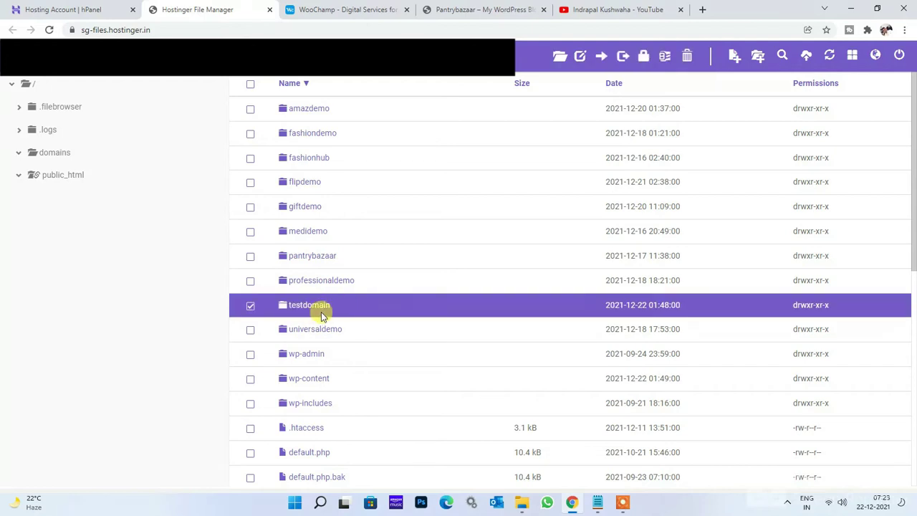
pyautogui.doubleClick(313, 307)
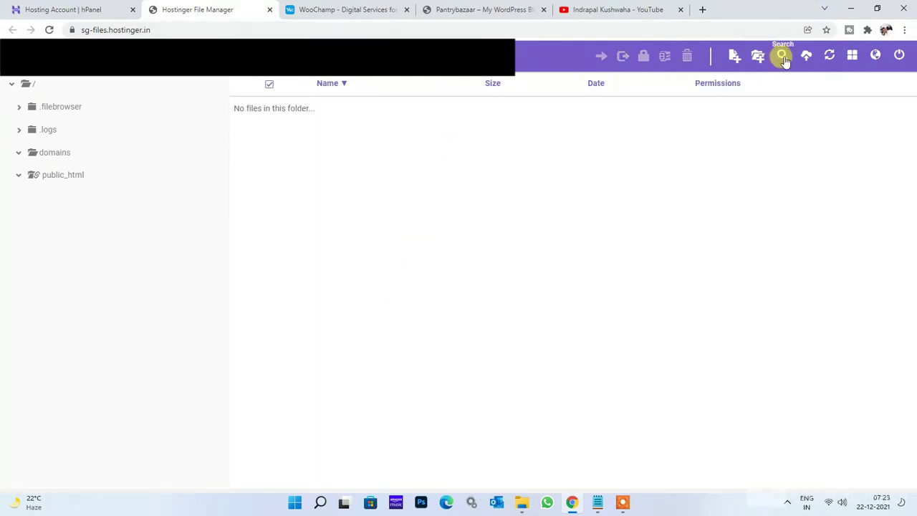
# Upload pantrybazaar.zip from the computer into the testdomain folder.
pyautogui.click(807, 57)
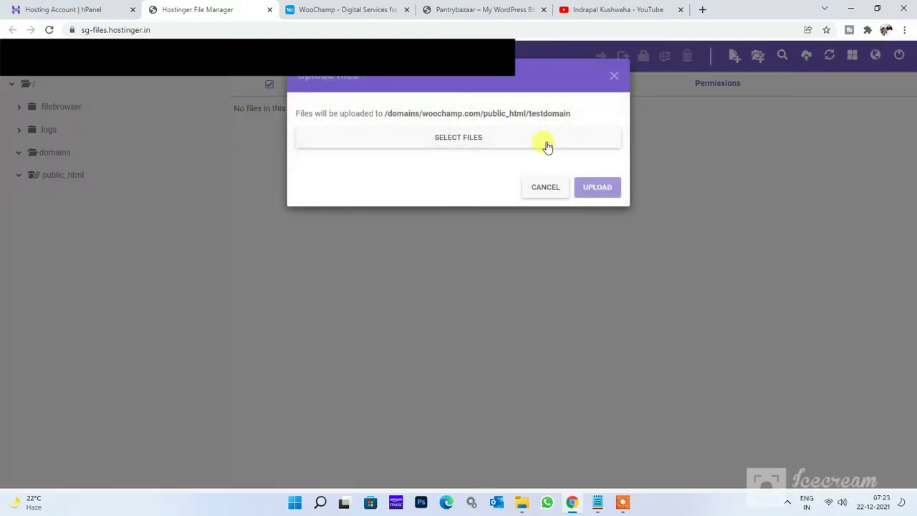
pyautogui.click(457, 149)
pyautogui.doubleClick(210, 139)
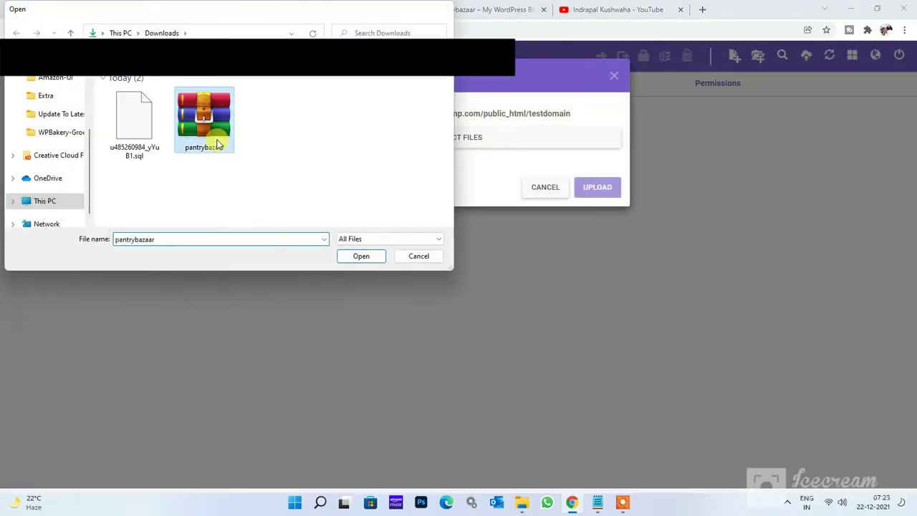
pyautogui.click(597, 245)
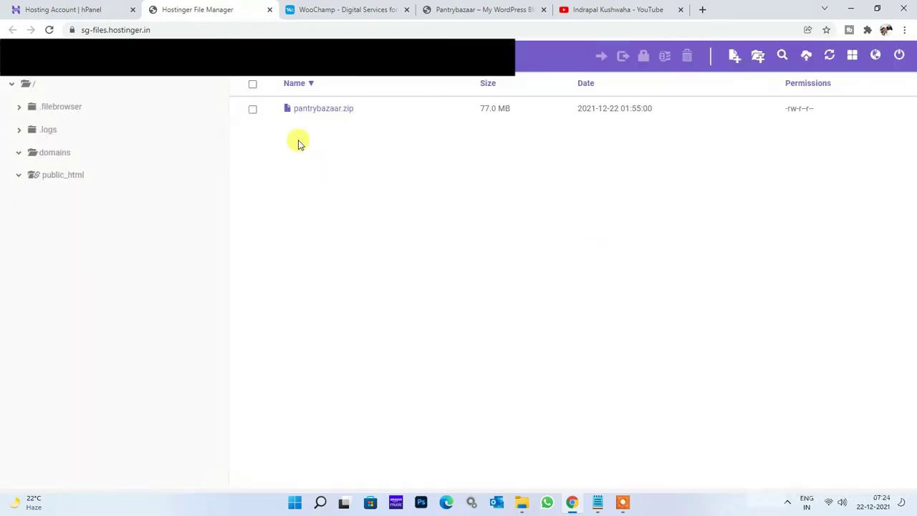
# Extract pantrybazaar.zip into a pantrybazaar folder inside testdomain.
pyautogui.click(252, 109)
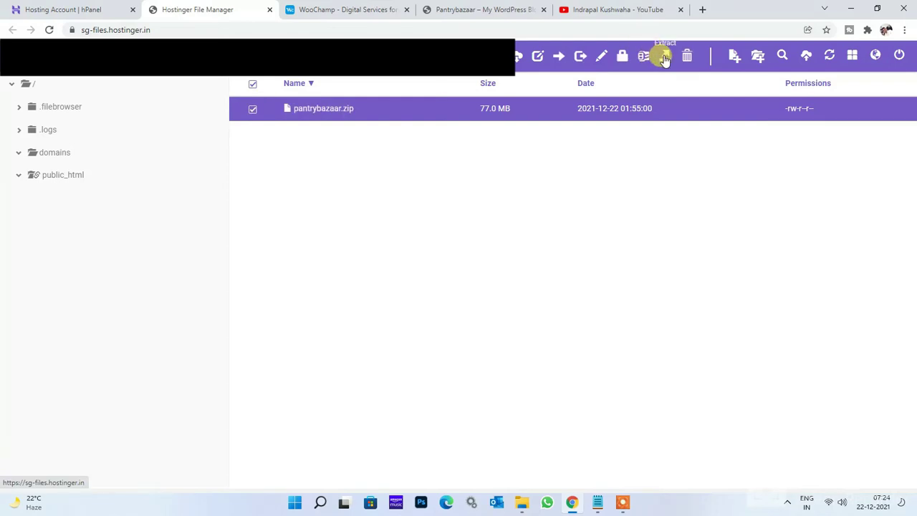
pyautogui.click(663, 55)
pyautogui.press('Return')
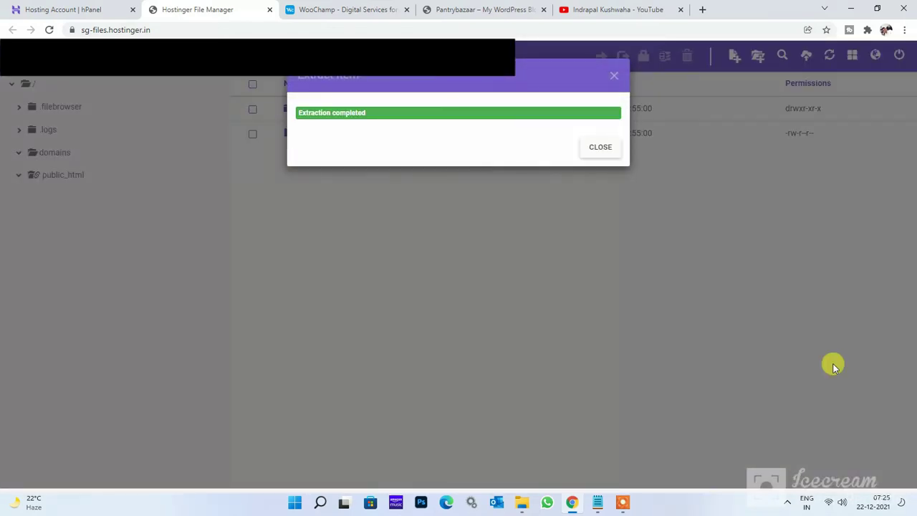
pyautogui.click(607, 149)
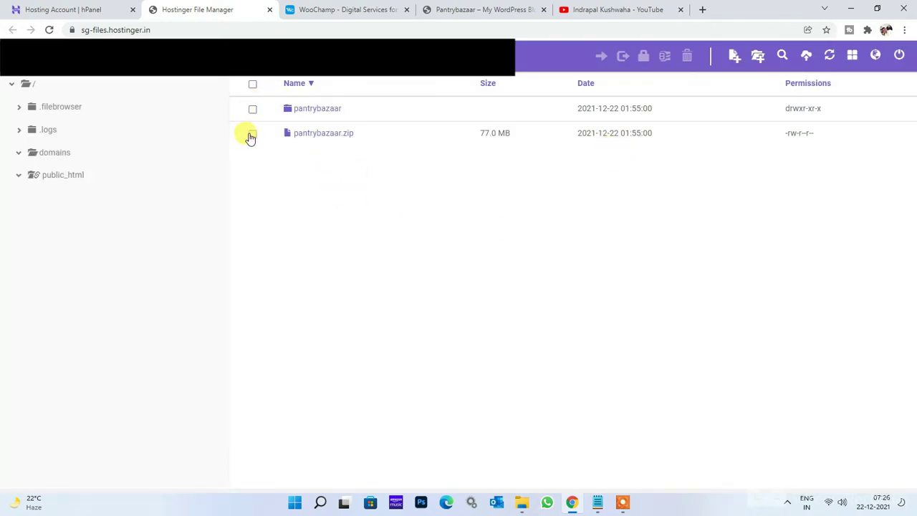
pyautogui.click(253, 137)
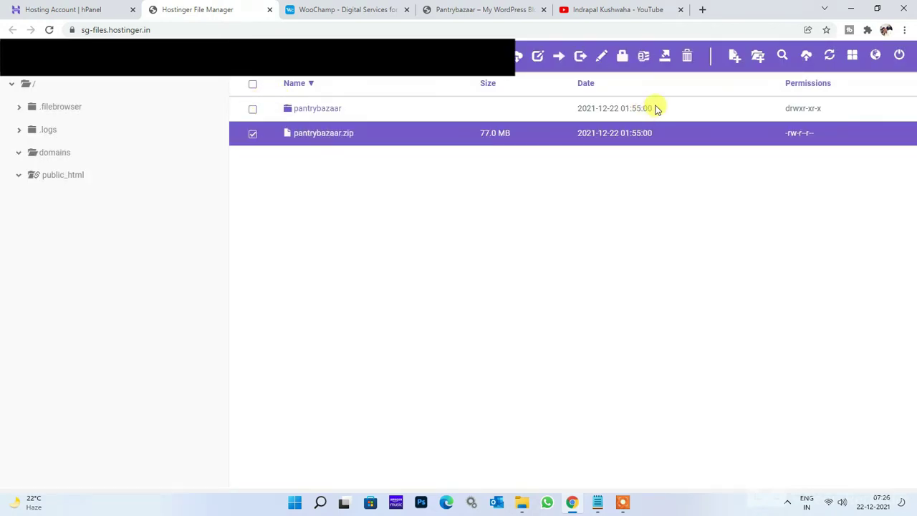
# Delete pantrybazaar.zip and open the extracted pantrybazaar/public_html folder.
pyautogui.click(686, 59)
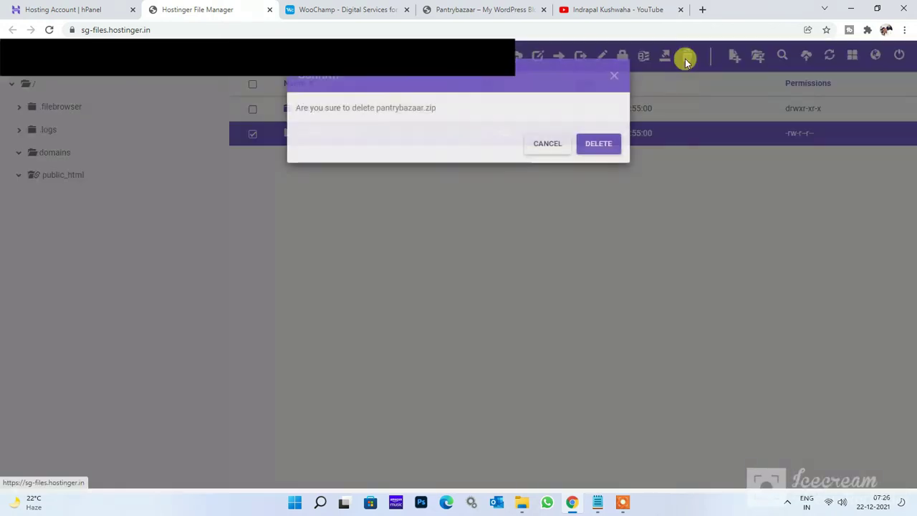
pyautogui.click(609, 148)
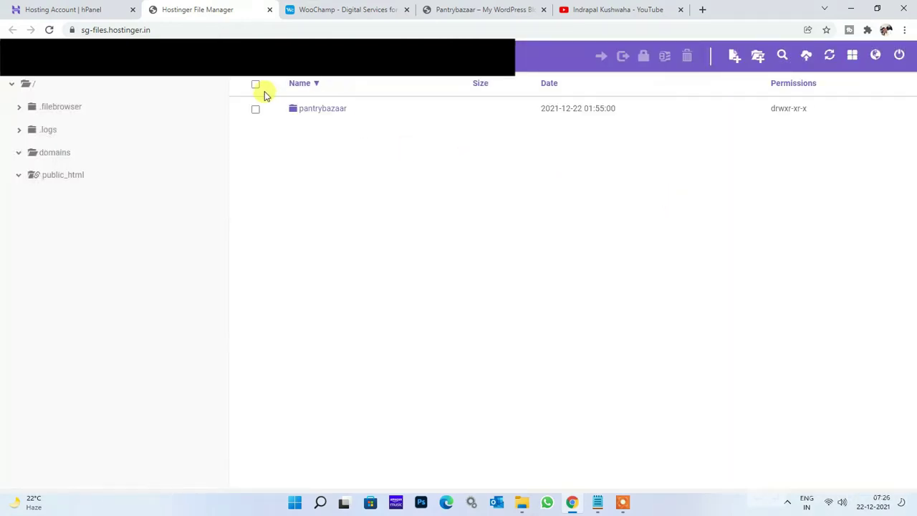
pyautogui.doubleClick(313, 109)
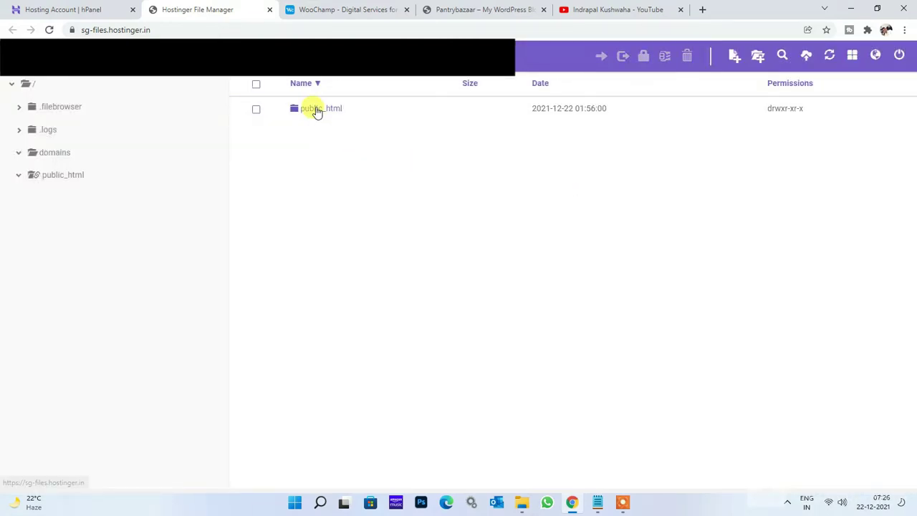
pyautogui.doubleClick(316, 109)
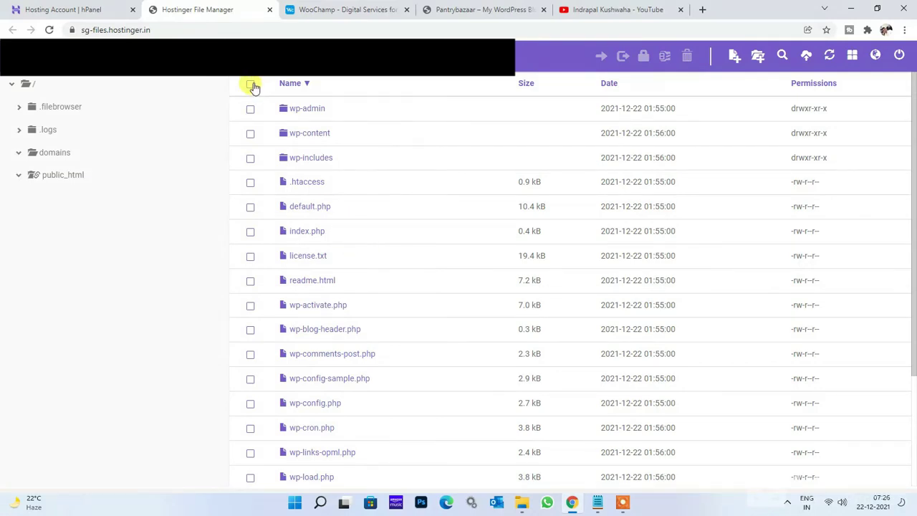
# Move all 22 WordPress items from pantrybazaar/public_html up into testdomain.
pyautogui.click(251, 86)
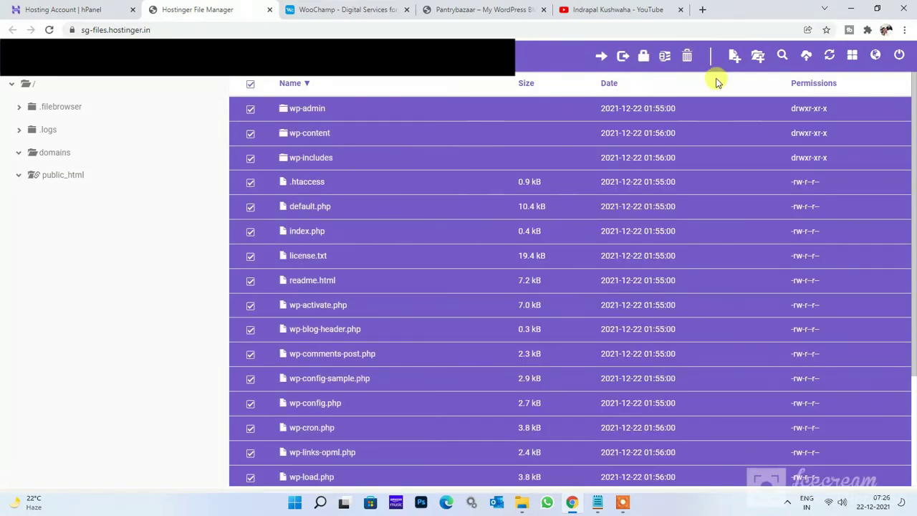
pyautogui.click(600, 56)
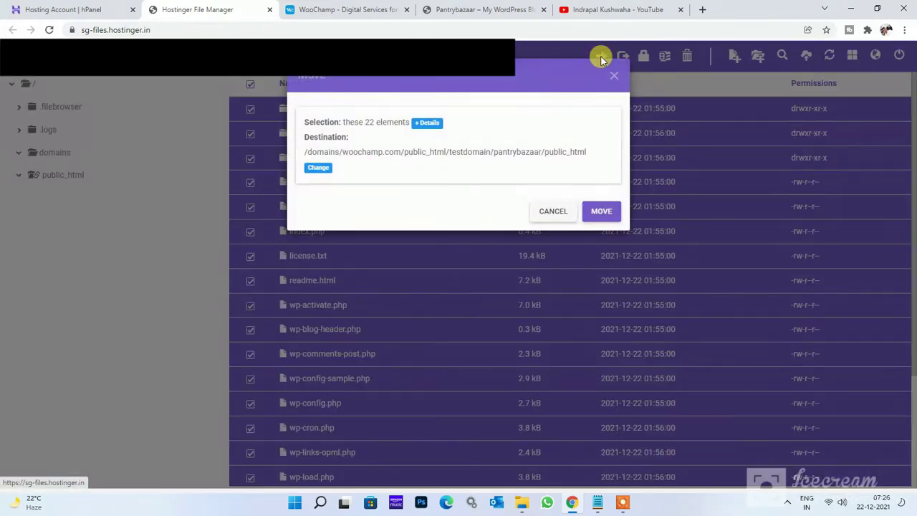
pyautogui.click(319, 169)
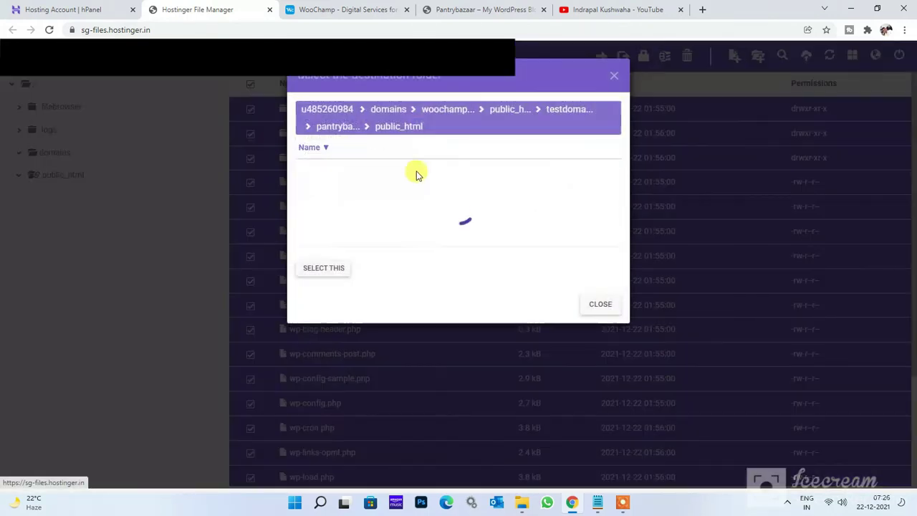
pyautogui.click(580, 113)
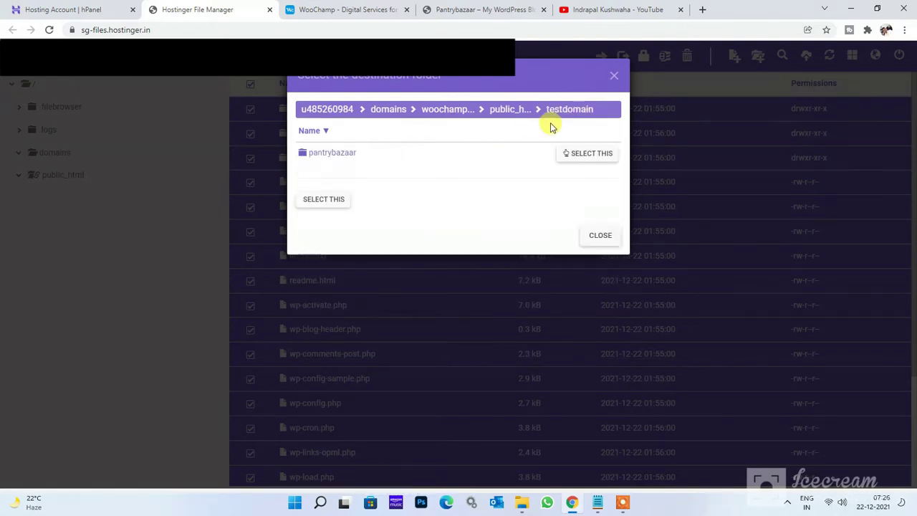
pyautogui.click(323, 199)
pyautogui.click(594, 182)
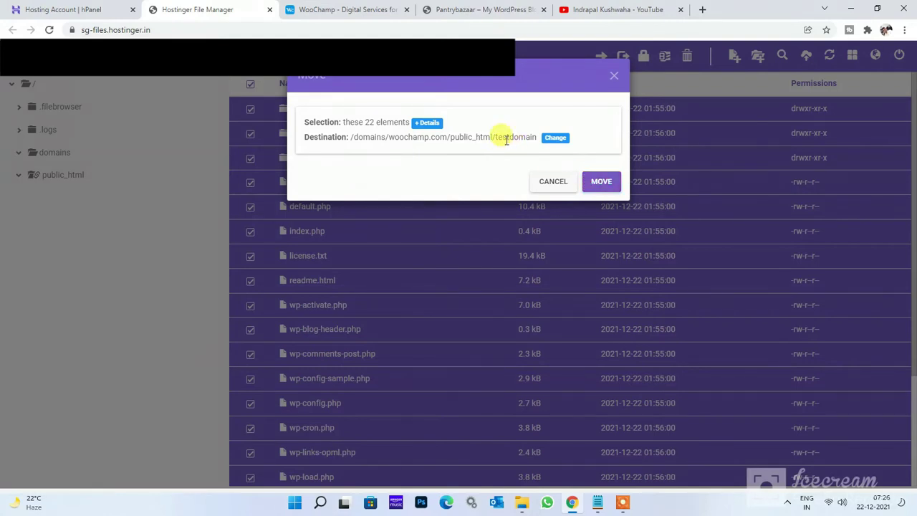
pyautogui.click(608, 181)
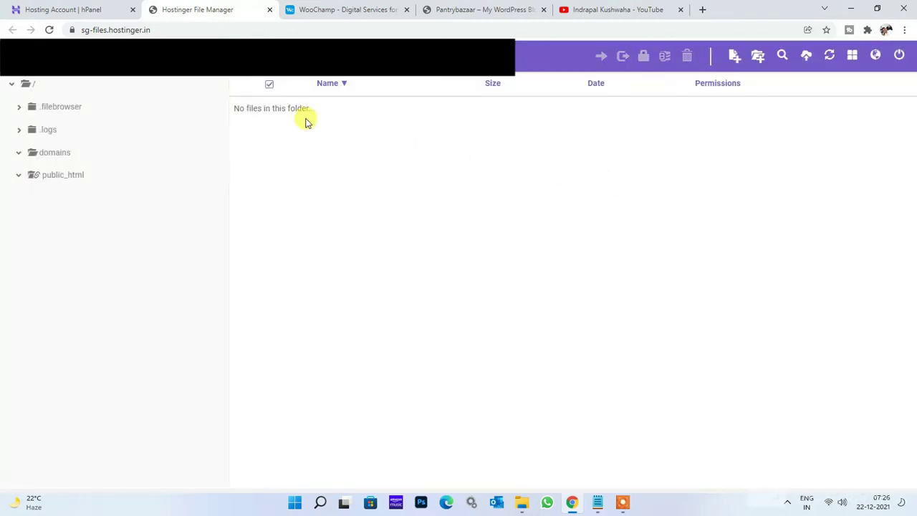
# Delete the leftover pantrybazaar folder from testdomain and return to the hPanel dashboard.
pyautogui.click(337, 61)
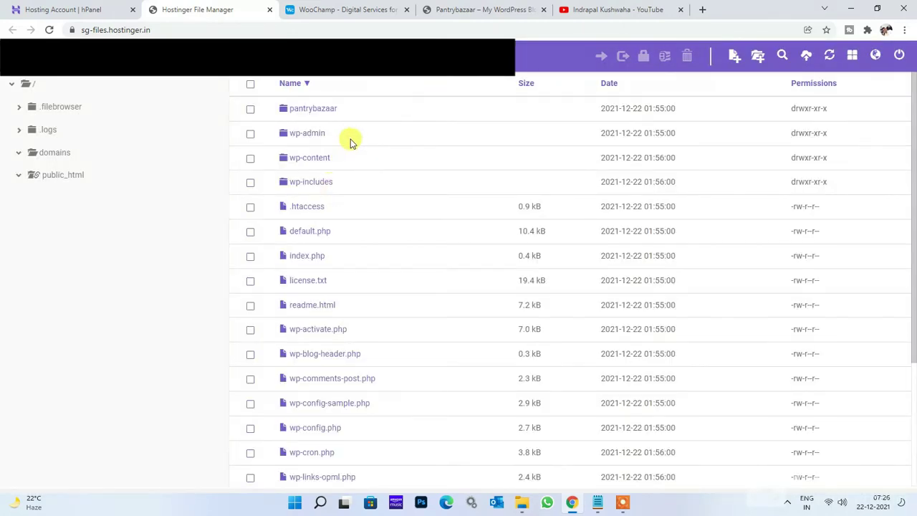
pyautogui.click(251, 109)
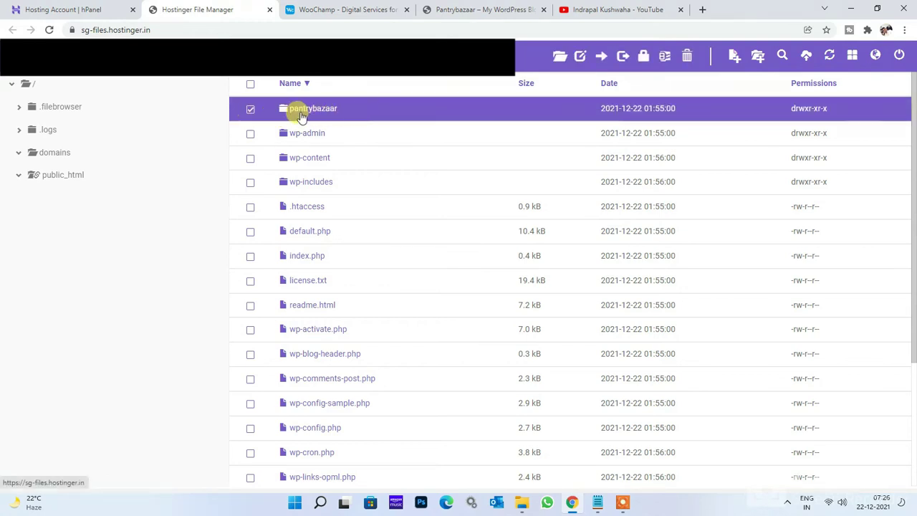
pyautogui.click(689, 61)
pyautogui.click(599, 144)
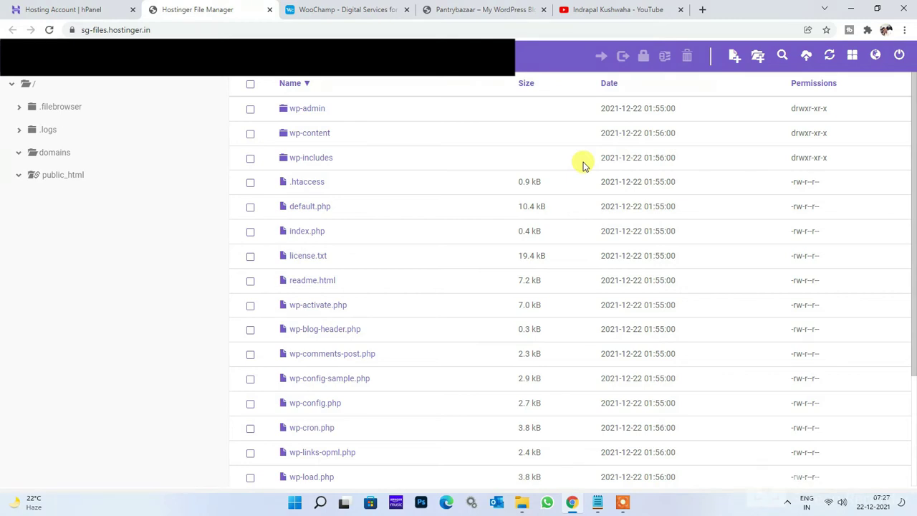
pyautogui.click(50, 9)
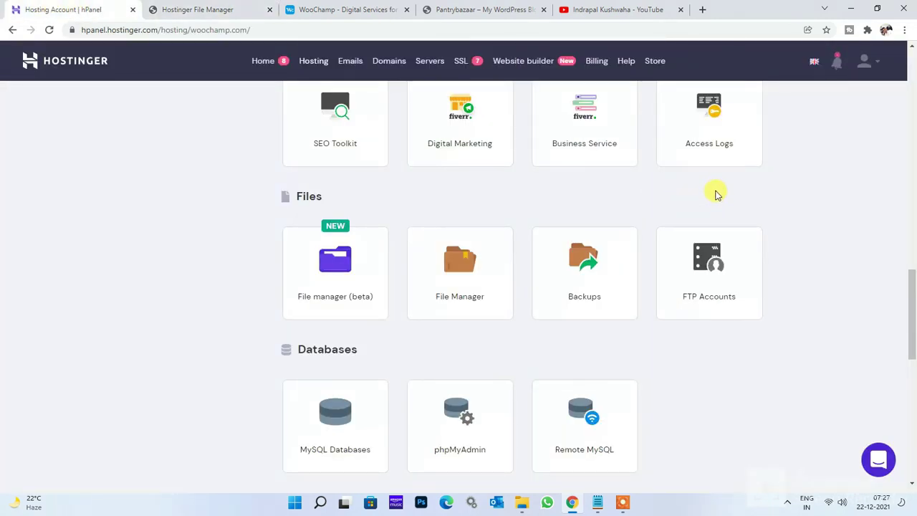
# Scroll the woochamp.com dashboard to Databases and open the MySQL Databases page.
pyautogui.scroll(15, 716, 193)
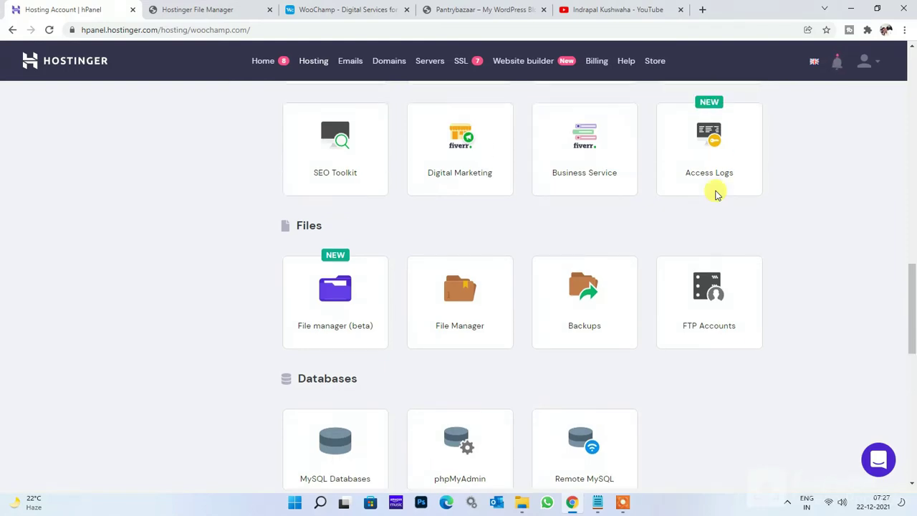
pyautogui.scroll(-15, 497, 236)
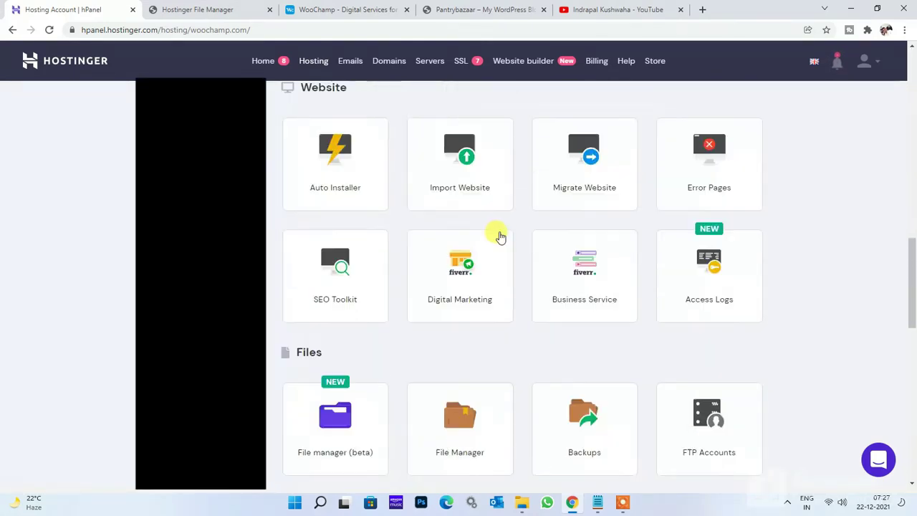
pyautogui.scroll(3, 356, 257)
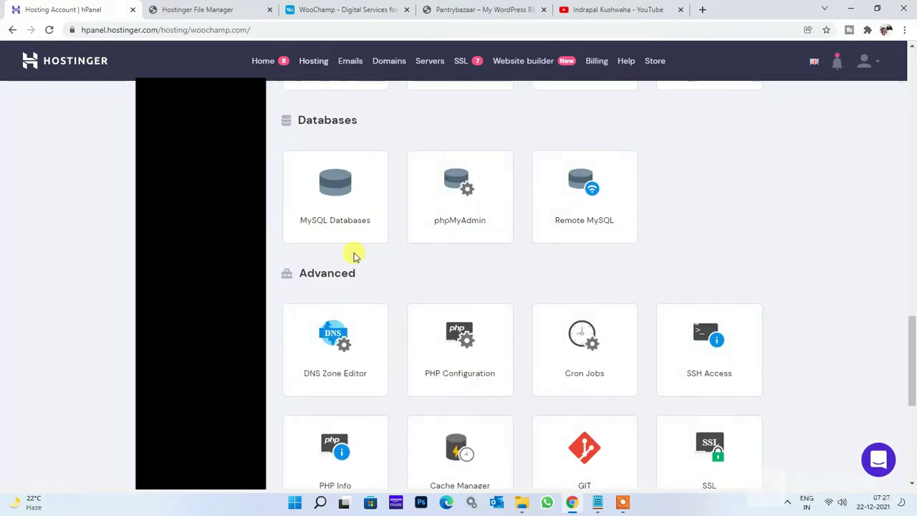
pyautogui.click(335, 211)
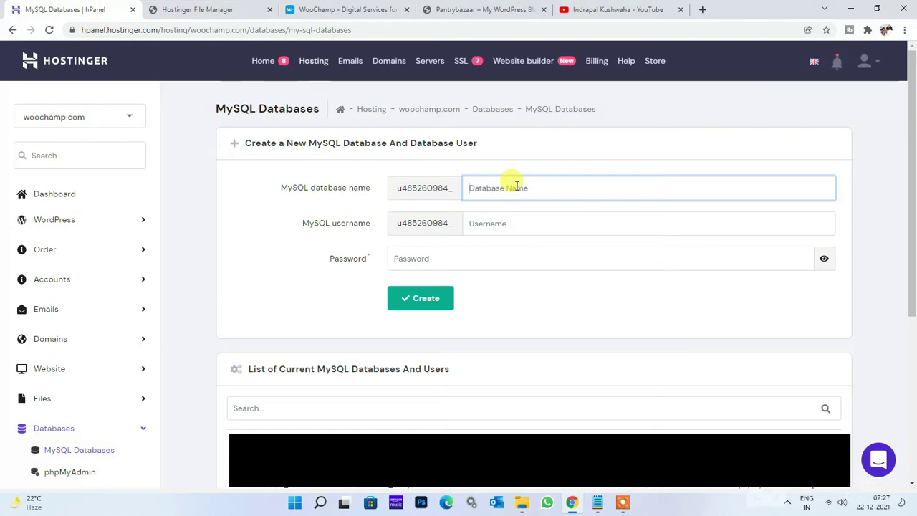
# Create the MySQL database testdomain with user testuser and a revealed password.
pyautogui.write('t')
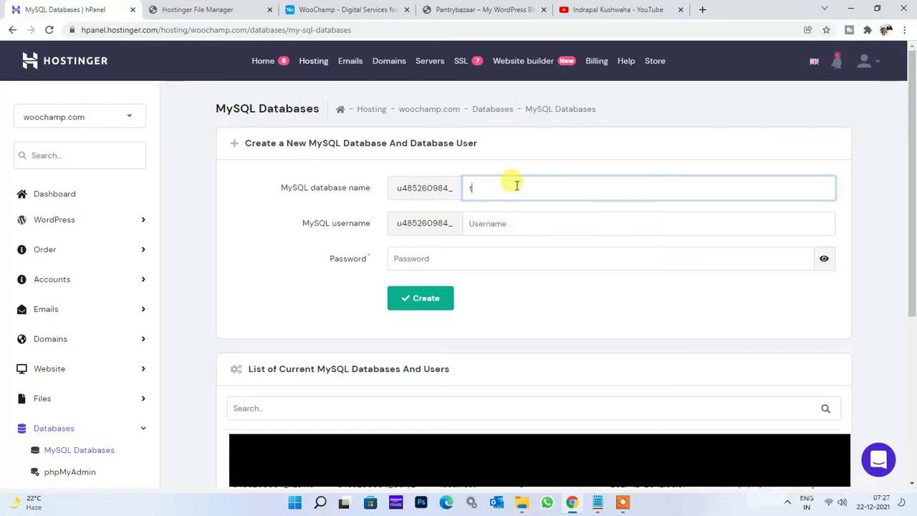
pyautogui.write('estdomain')
pyautogui.click(526, 223)
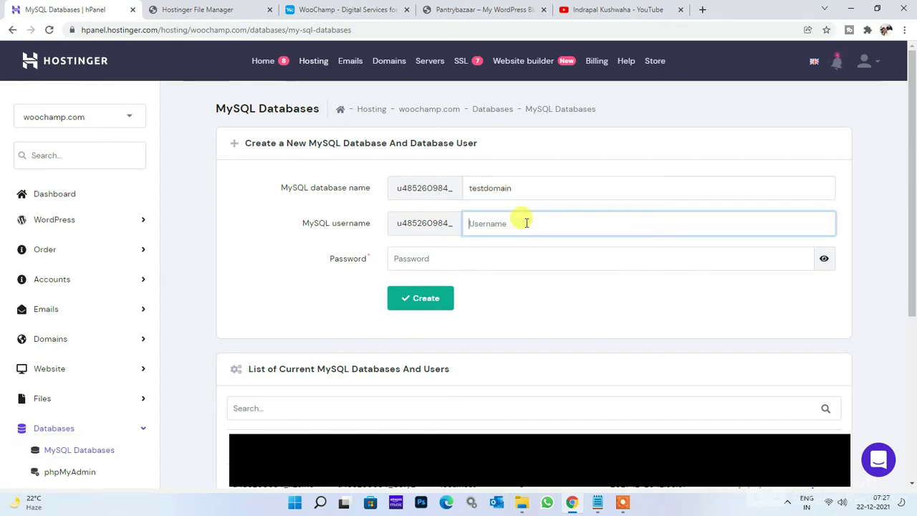
pyautogui.write('t')
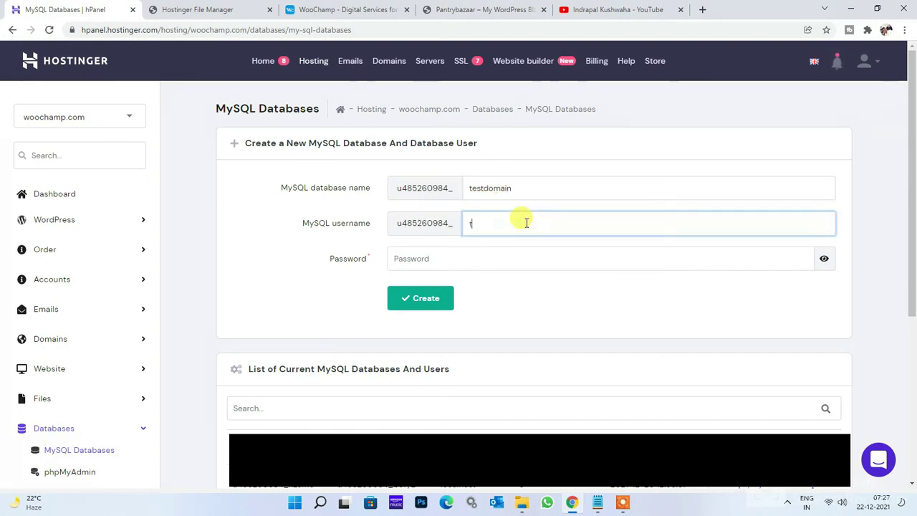
pyautogui.write('estuser')
pyautogui.click(556, 255)
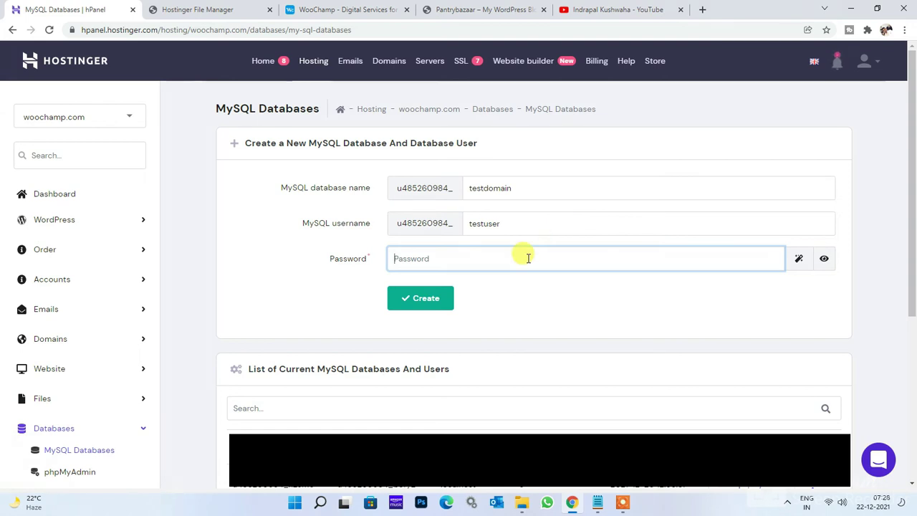
pyautogui.write('test')
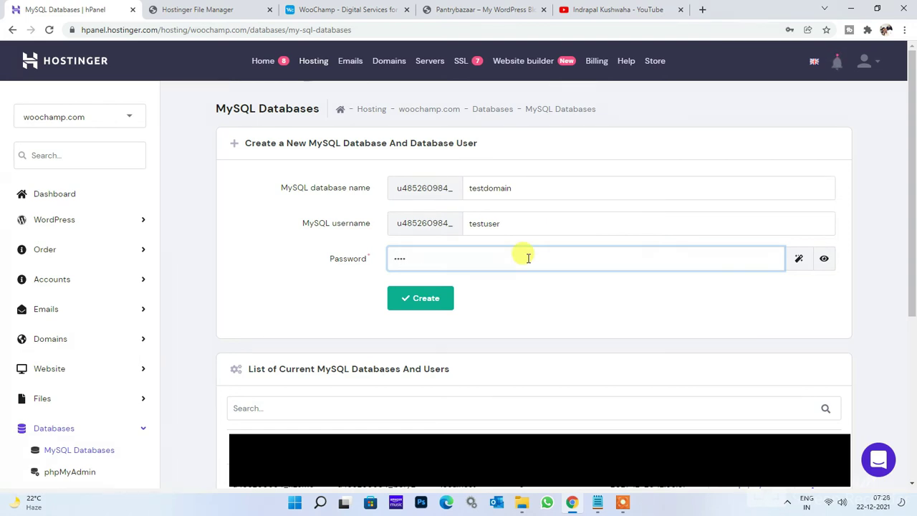
pyautogui.write('user@123')
pyautogui.click(825, 259)
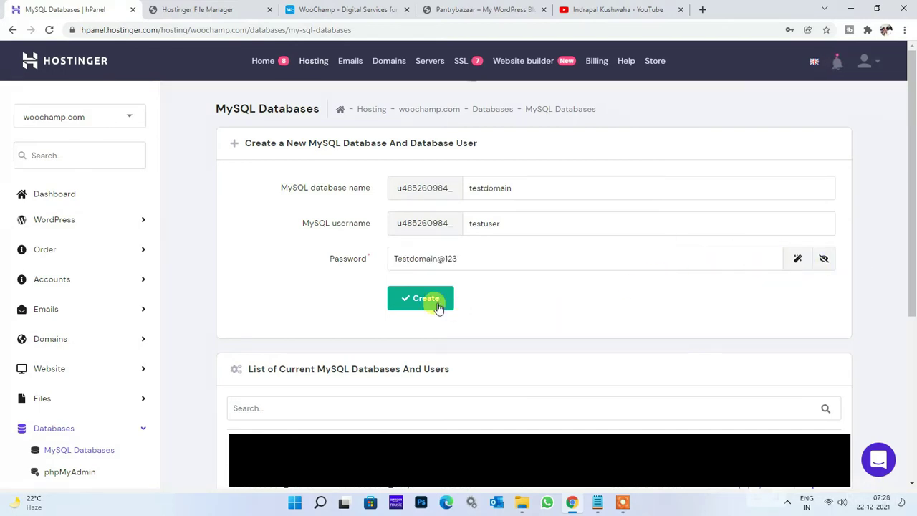
pyautogui.click(427, 298)
pyautogui.click(440, 301)
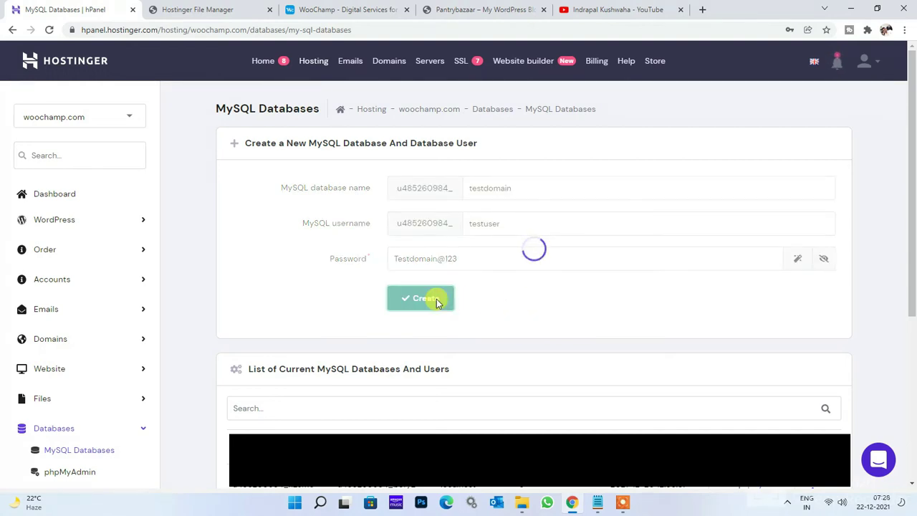
pyautogui.scroll(-3, 437, 304)
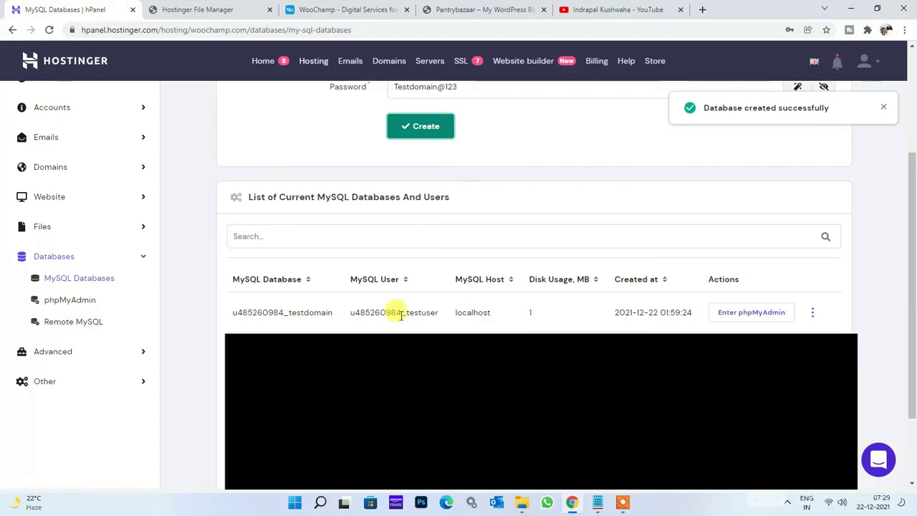
# Copy the full testdomain database name into a new Notepad note.
pyautogui.doubleClick(293, 312)
pyautogui.hotkey('ctrl', 'c')
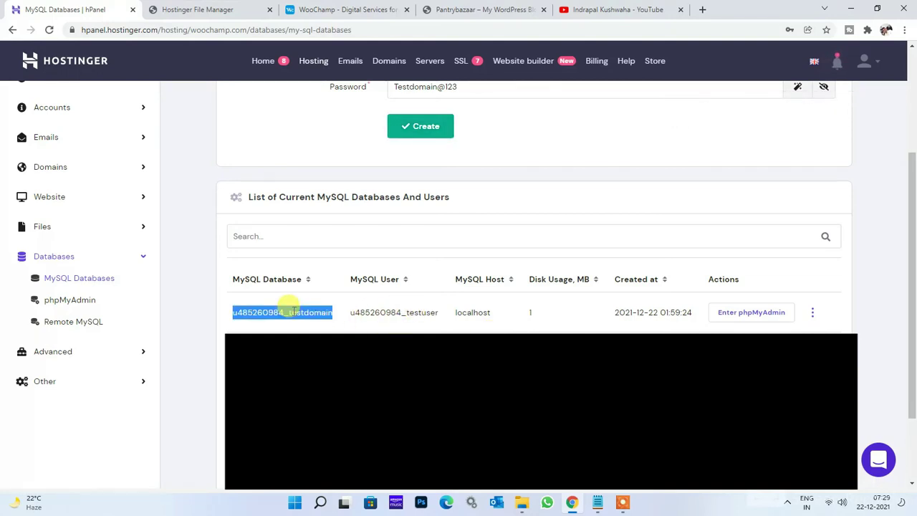
pyautogui.click(597, 501)
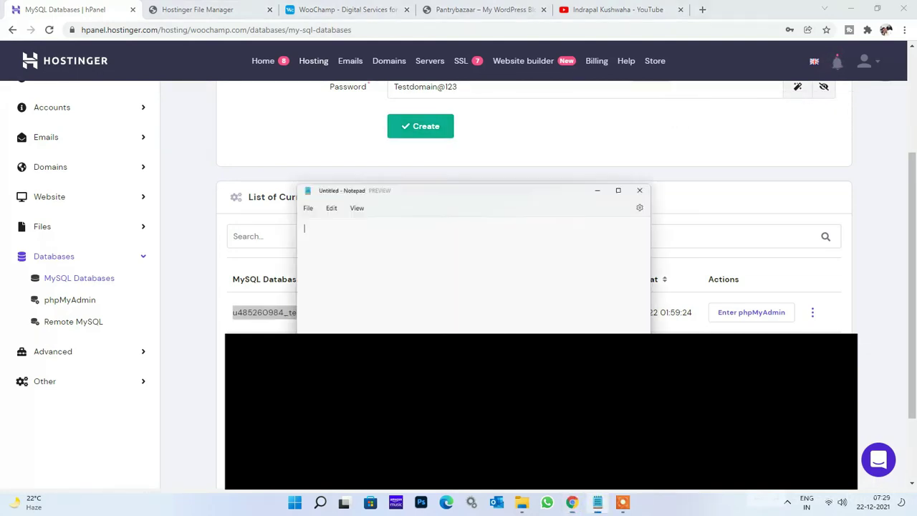
pyautogui.hotkey('ctrl', 'v')
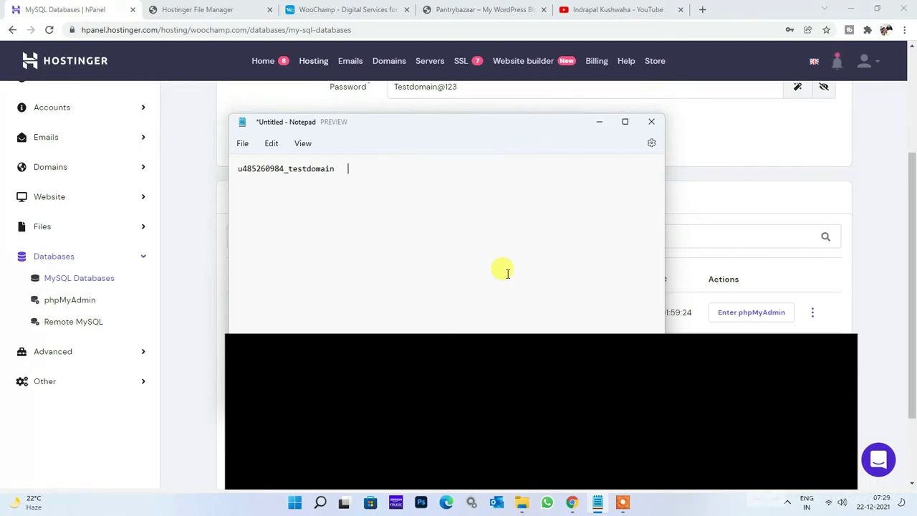
pyautogui.press('BackSpace')
pyautogui.press('BackSpace')
pyautogui.press('BackSpace')
pyautogui.hotkey('alt', 'Tab')
# Add the testuser database username and the database password to the note.
pyautogui.doubleClick(409, 316)
pyautogui.hotkey('ctrl', 'c')
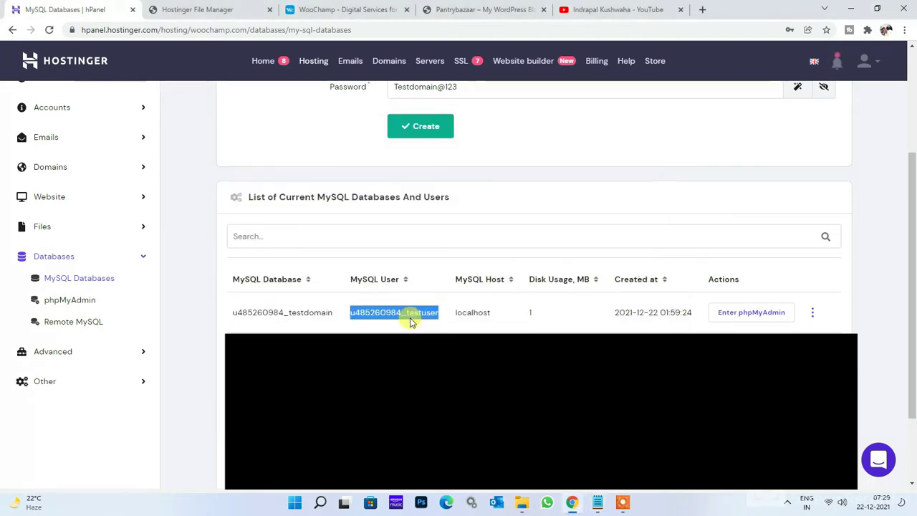
pyautogui.hotkey('alt', 'Tab')
pyautogui.press('Return')
pyautogui.hotkey('ctrl', 'v')
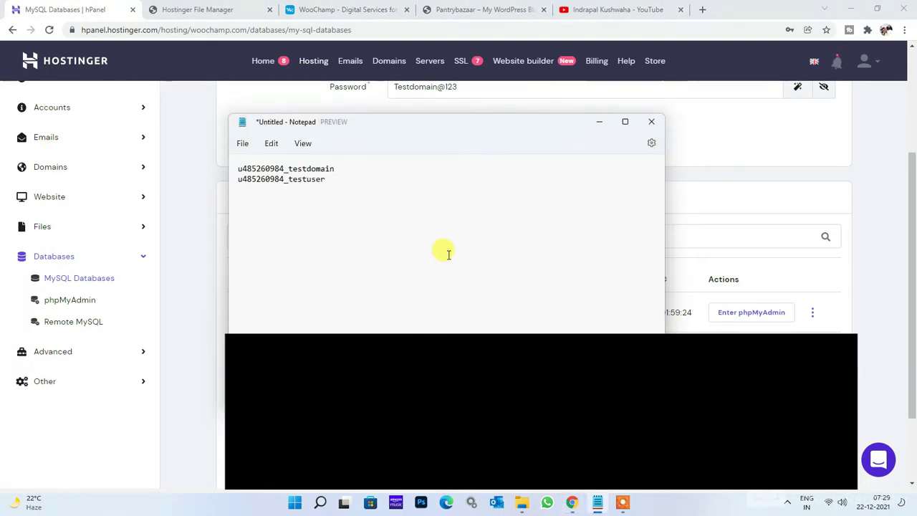
pyautogui.press('BackSpace')
pyautogui.press('BackSpace')
pyautogui.press('BackSpace')
pyautogui.hotkey('alt', 'Tab')
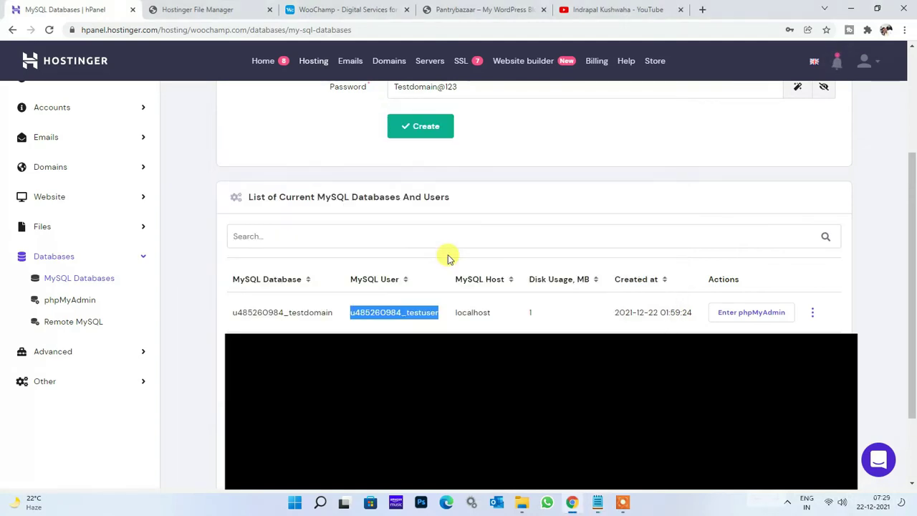
pyautogui.hotkey('alt', 'Tab')
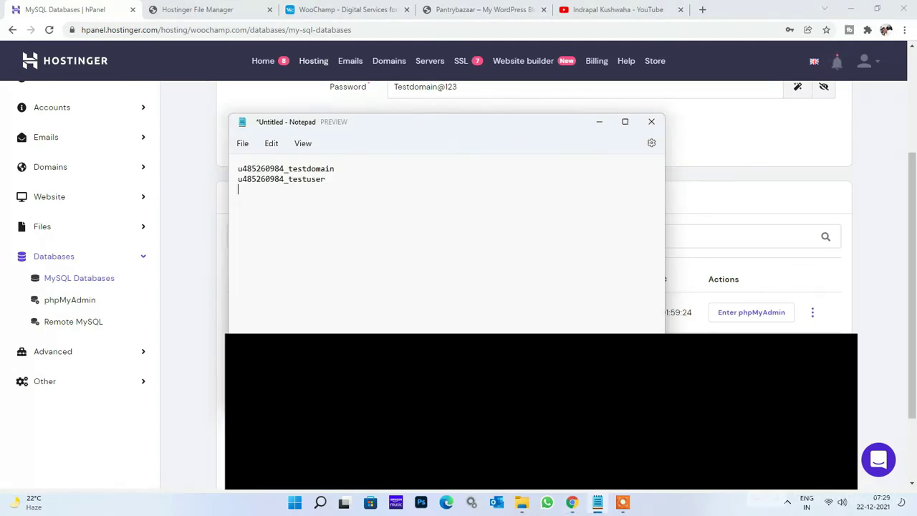
pyautogui.write('Testdomain@123')
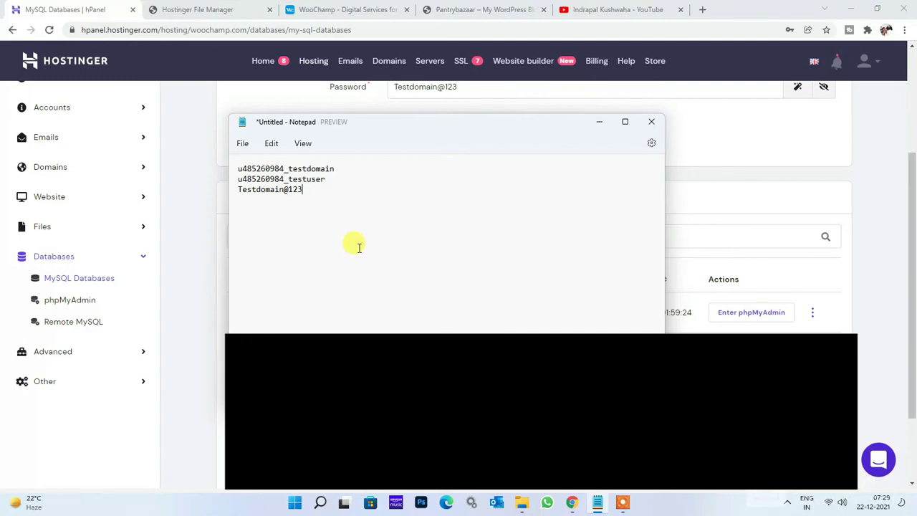
pyautogui.click(731, 184)
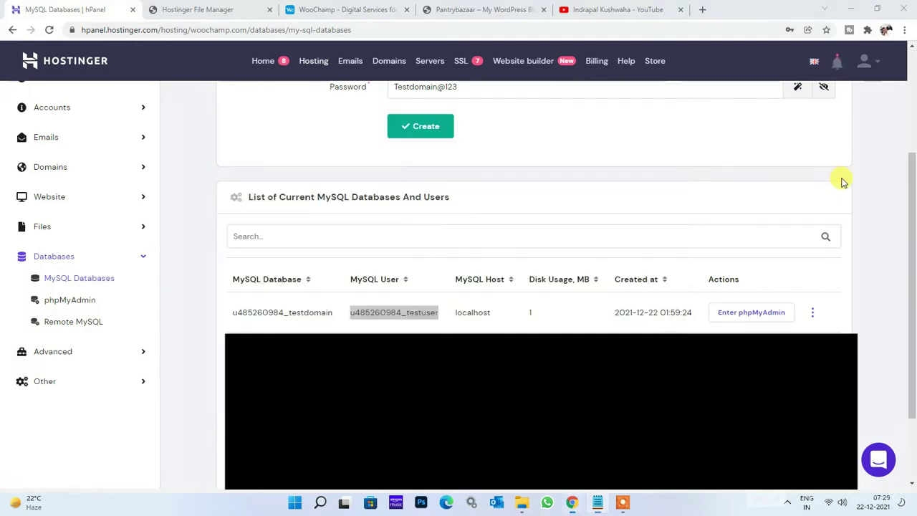
# Import u485260984_yYuB1.sql into the testdomain database in phpMyAdmin using SQL format.
pyautogui.click(743, 315)
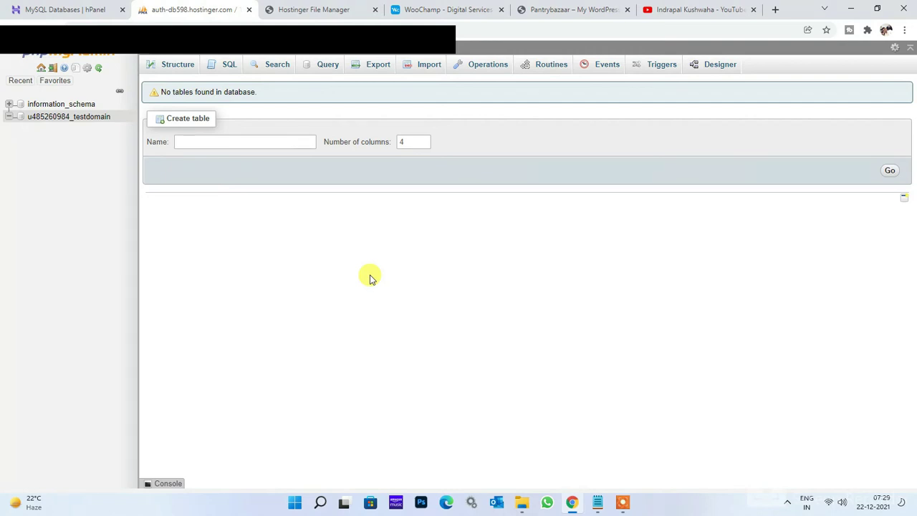
pyautogui.click(428, 66)
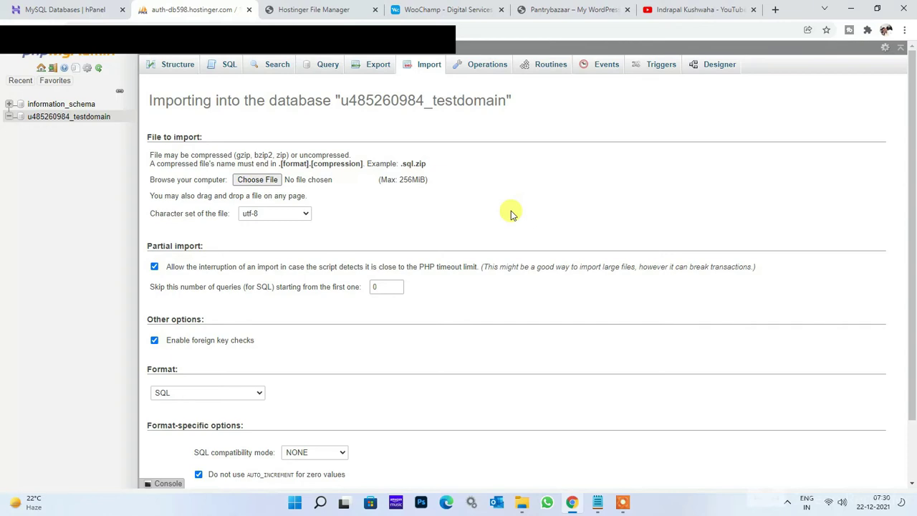
pyautogui.click(269, 180)
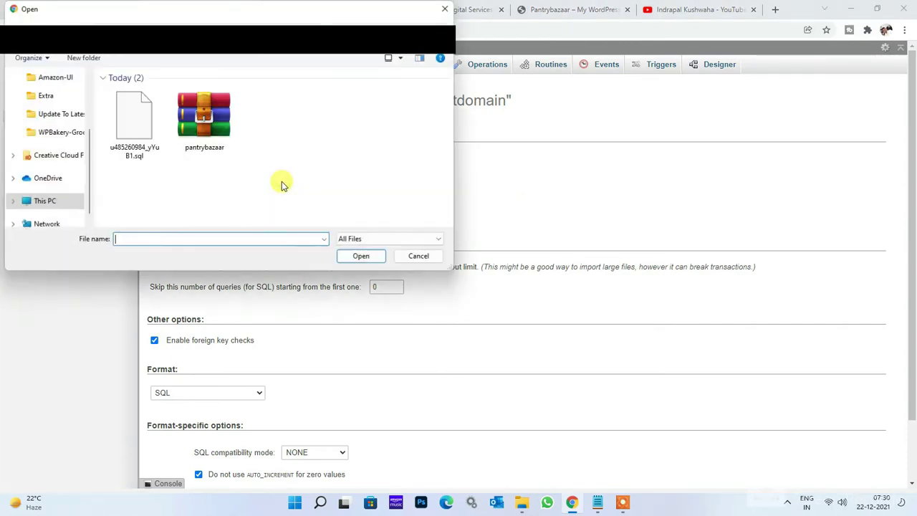
pyautogui.doubleClick(141, 147)
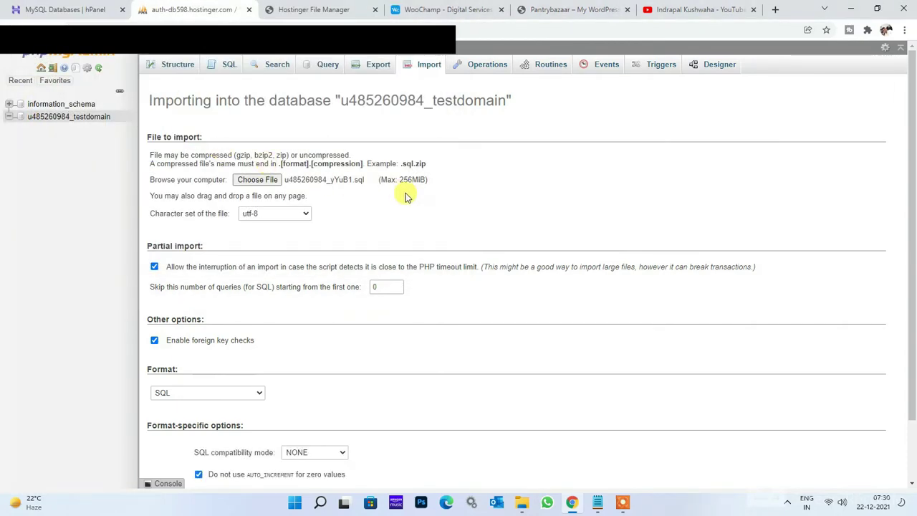
pyautogui.scroll(-2, 401, 214)
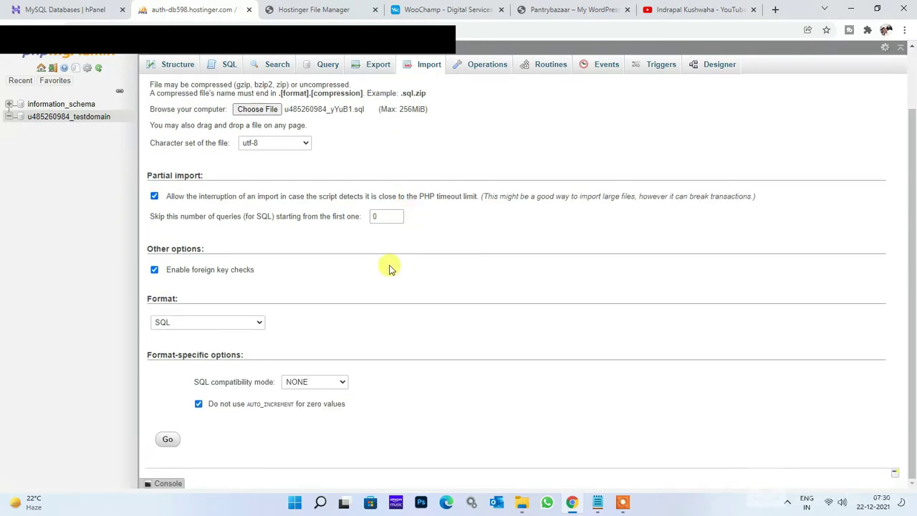
pyautogui.click(168, 440)
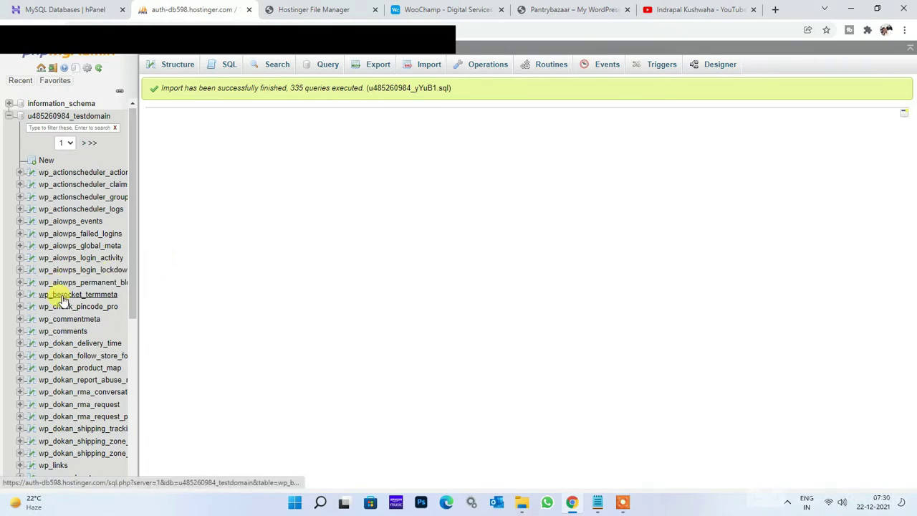
pyautogui.moveTo(131, 263); pyautogui.dragTo(129, 389)
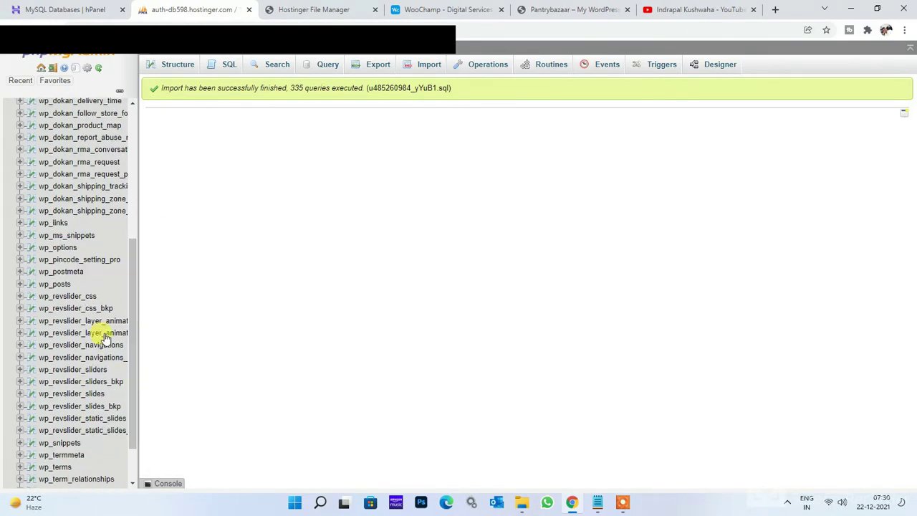
pyautogui.click(61, 248)
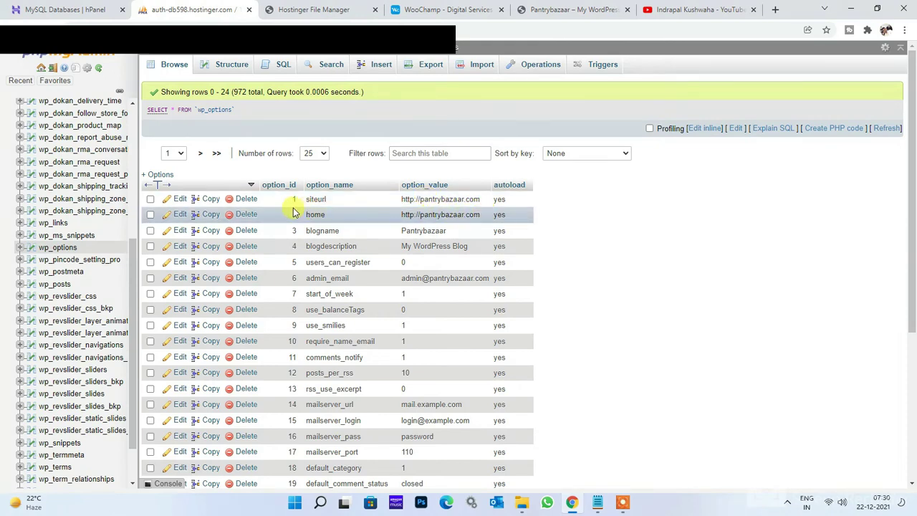
pyautogui.click(174, 200)
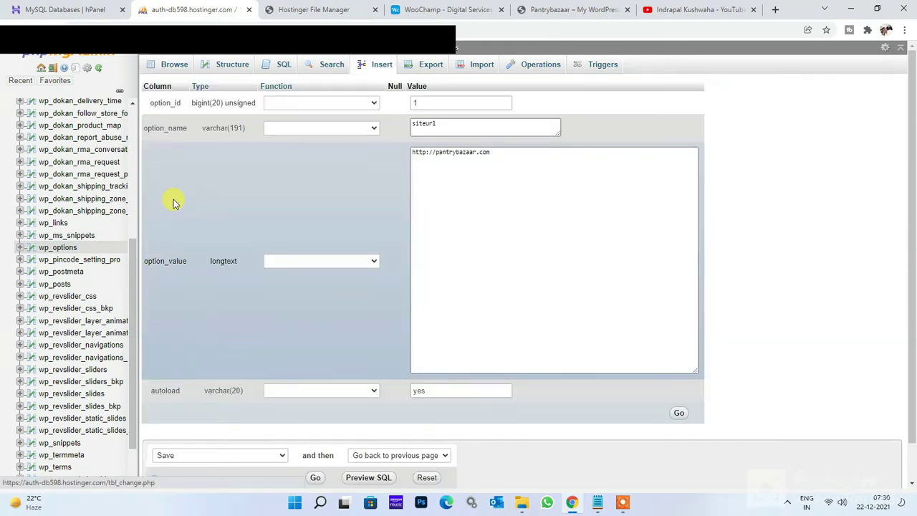
pyautogui.click(515, 165)
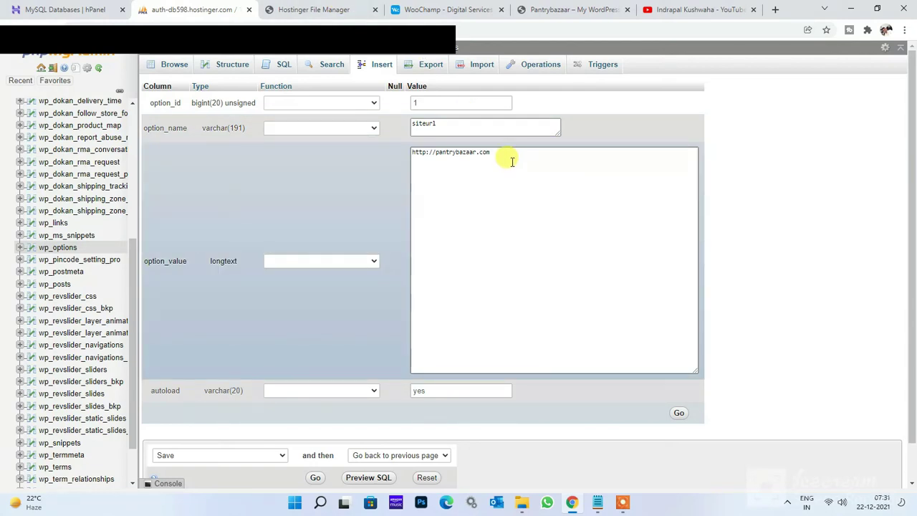
pyautogui.click(427, 153)
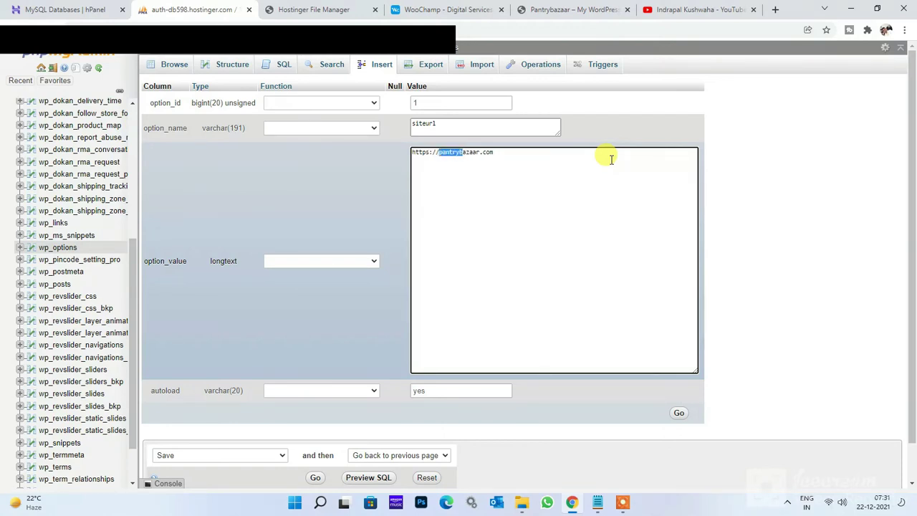
pyautogui.hotkey('shift', 'Right')
pyautogui.hotkey('shift', 'Right')
pyautogui.hotkey('shift', 'Right')
pyautogui.hotkey('shift', 'Right')
pyautogui.hotkey('shift', 'Right')
pyautogui.write('te')
pyautogui.hotkey('ctrl', 'a')
pyautogui.hotkey('ctrl', 'c')
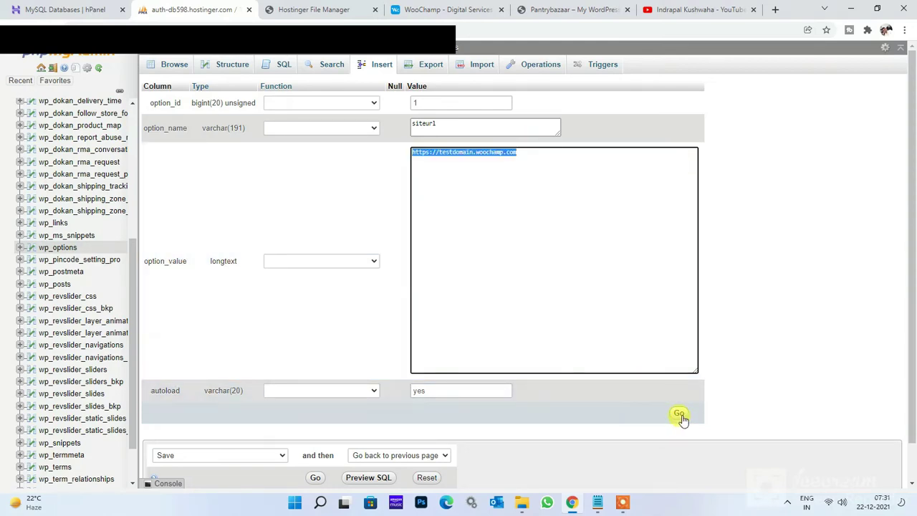
pyautogui.click(679, 415)
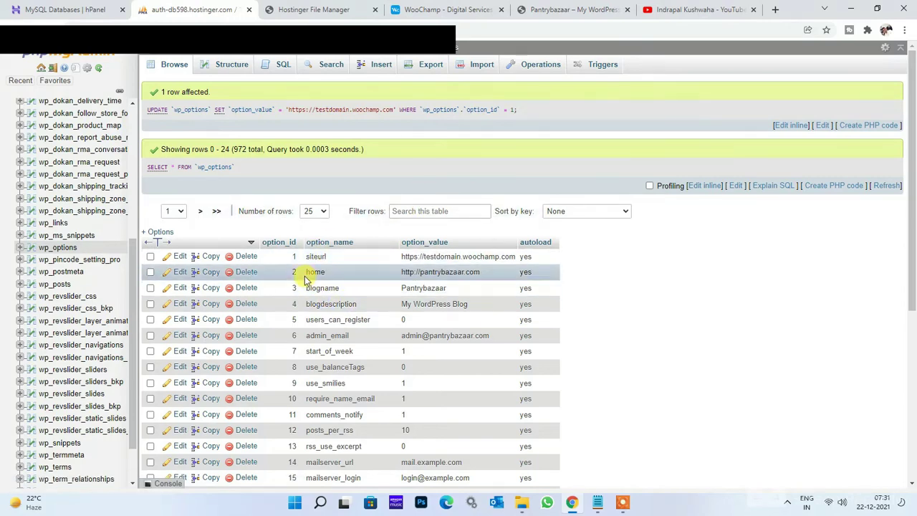
pyautogui.click(178, 272)
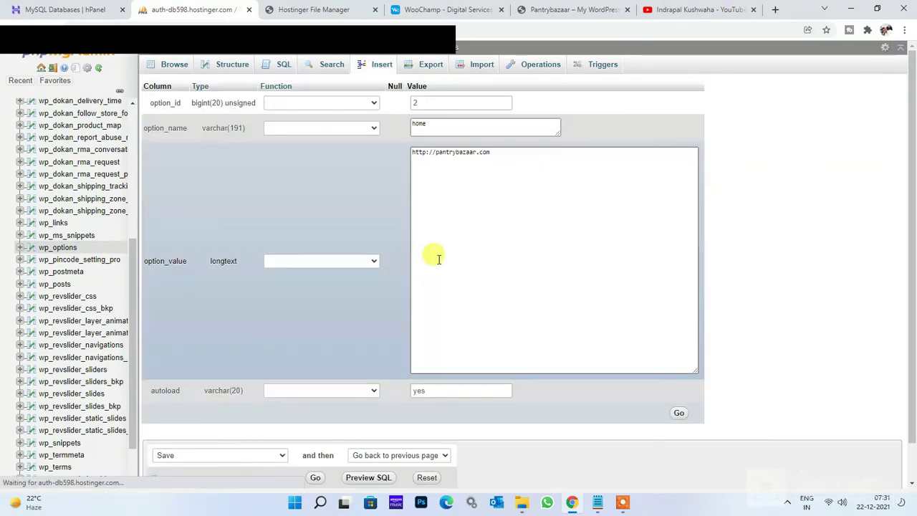
pyautogui.click(520, 161)
pyautogui.hotkey('ctrl', 'a')
pyautogui.hotkey('ctrl', 'v')
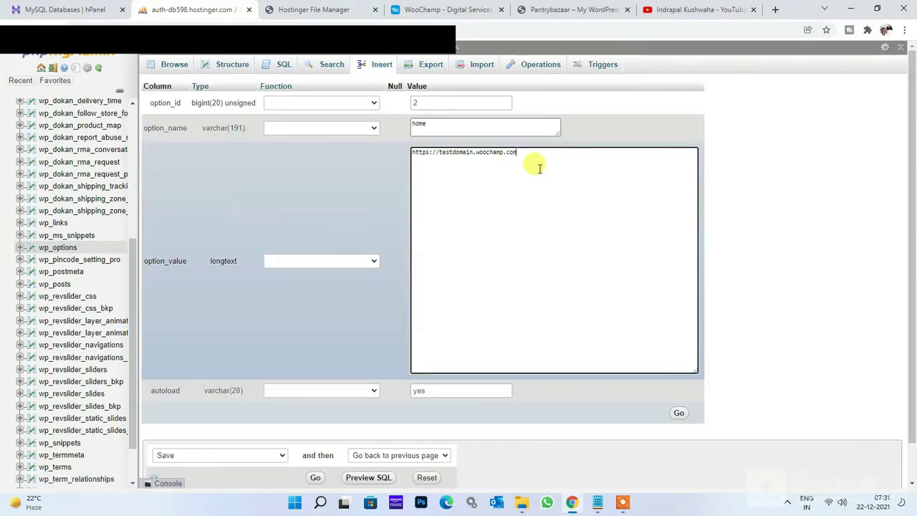
pyautogui.click(678, 414)
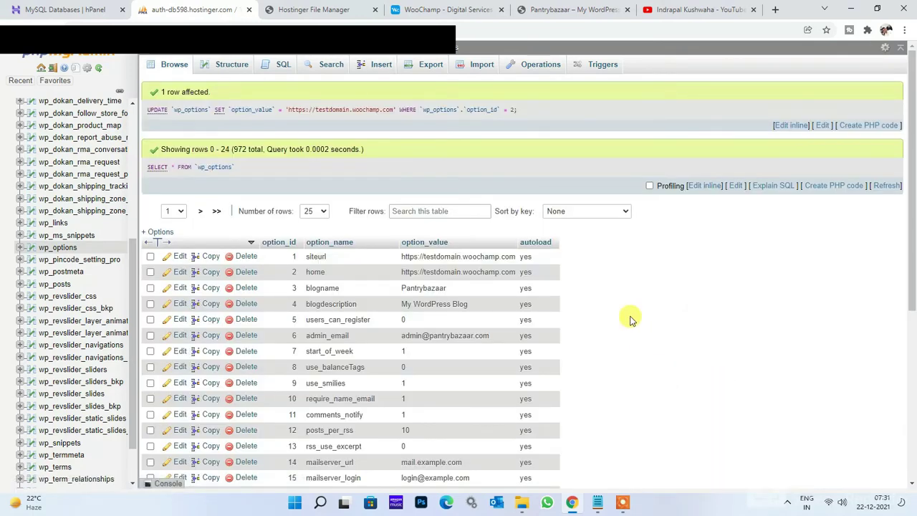
# Browse the testdomain wp_users table and edit its only admin row.
pyautogui.click(493, 260)
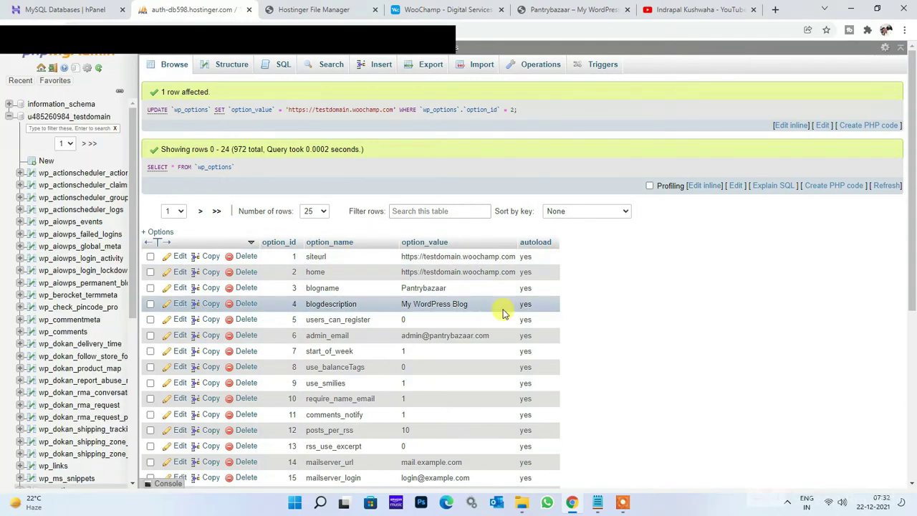
pyautogui.click(78, 116)
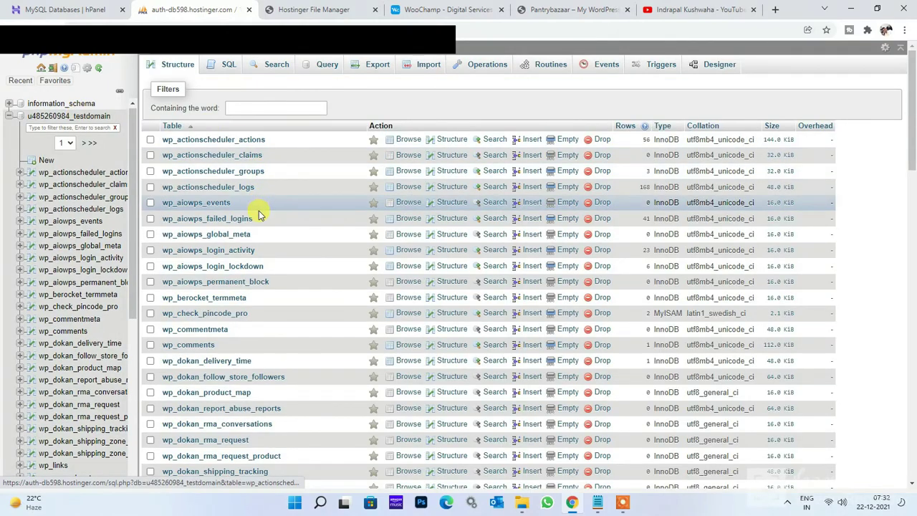
pyautogui.scroll(-10, 256, 208)
pyautogui.scroll(-1, 262, 215)
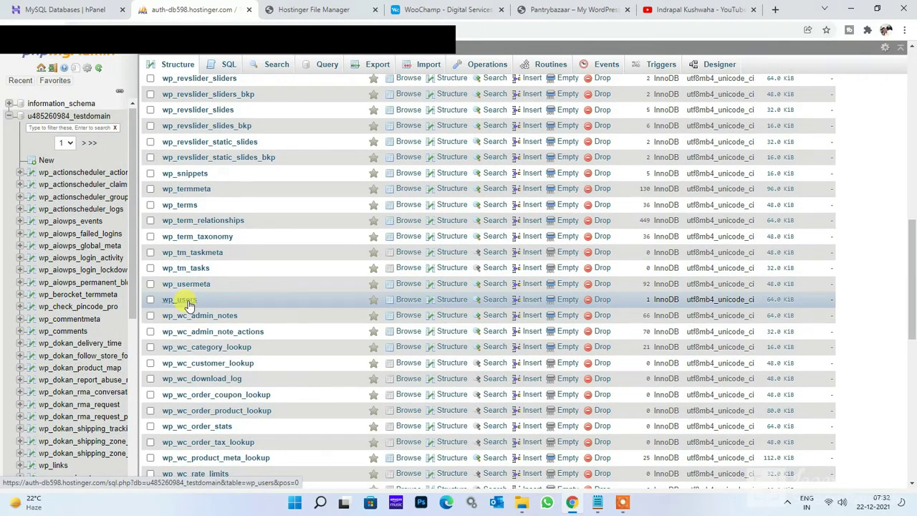
pyautogui.click(188, 303)
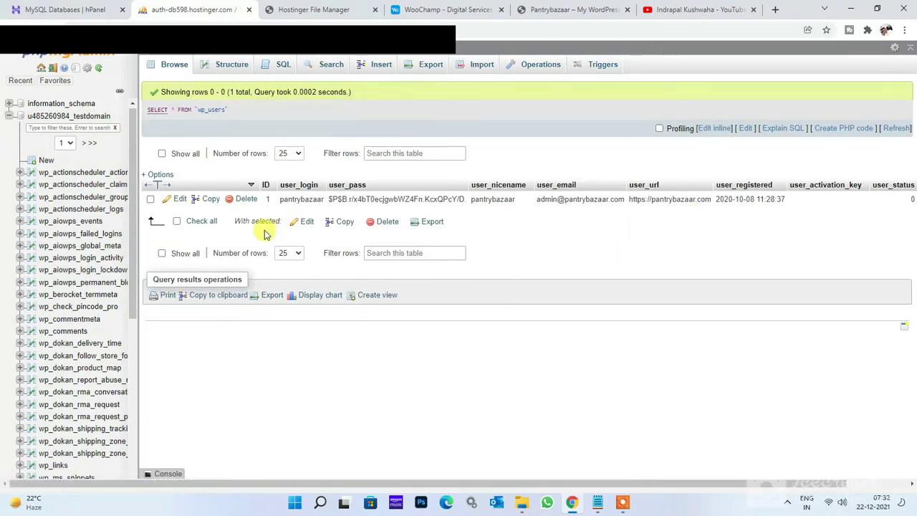
pyautogui.click(177, 200)
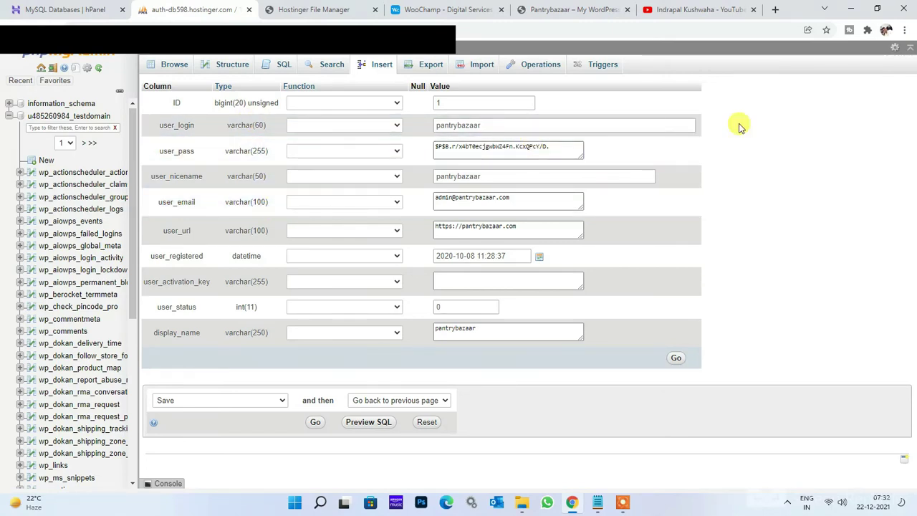
# Change user_login to testdomain and enter a new password stored as an MD5 hash.
pyautogui.doubleClick(526, 124)
pyautogui.press('BackSpace')
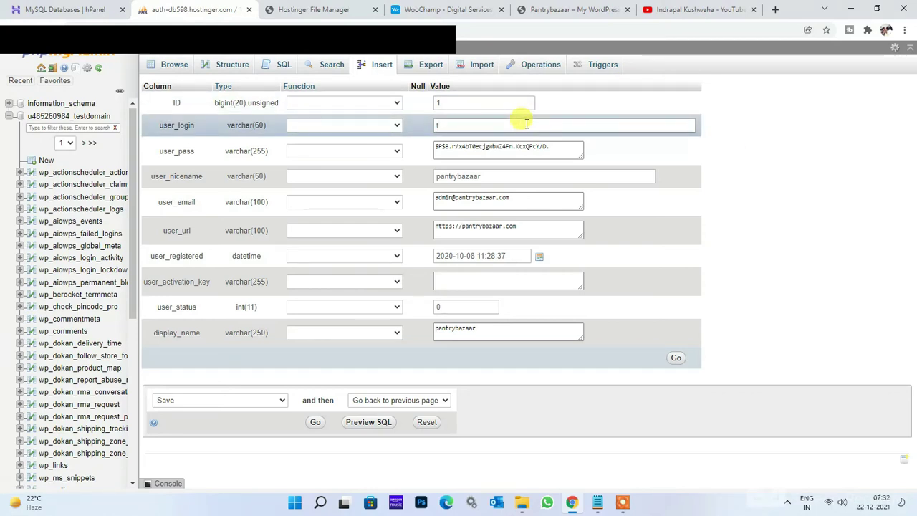
pyautogui.write('testdomain')
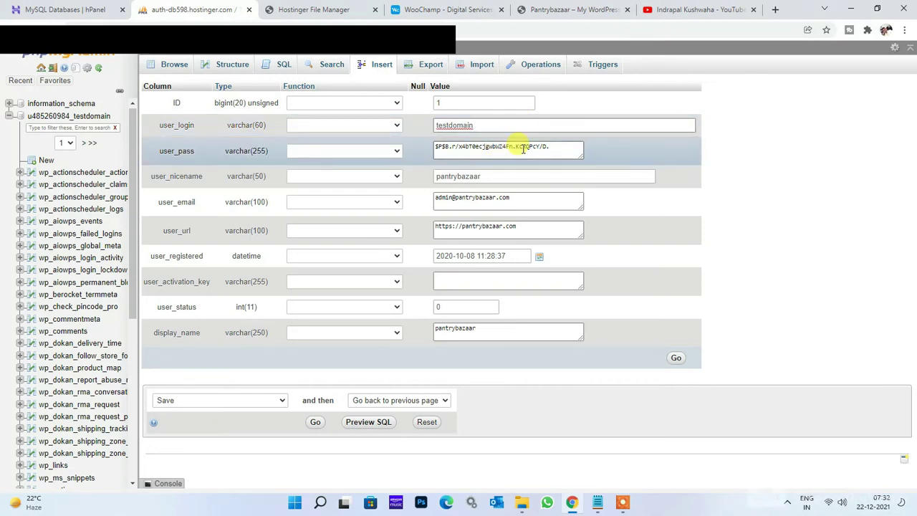
pyautogui.click(378, 151)
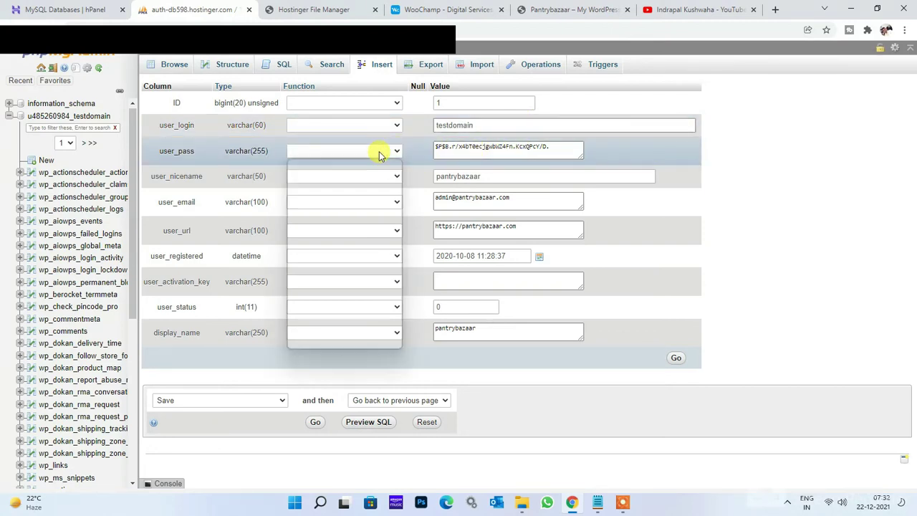
pyautogui.click(304, 336)
pyautogui.tripleClick(525, 146)
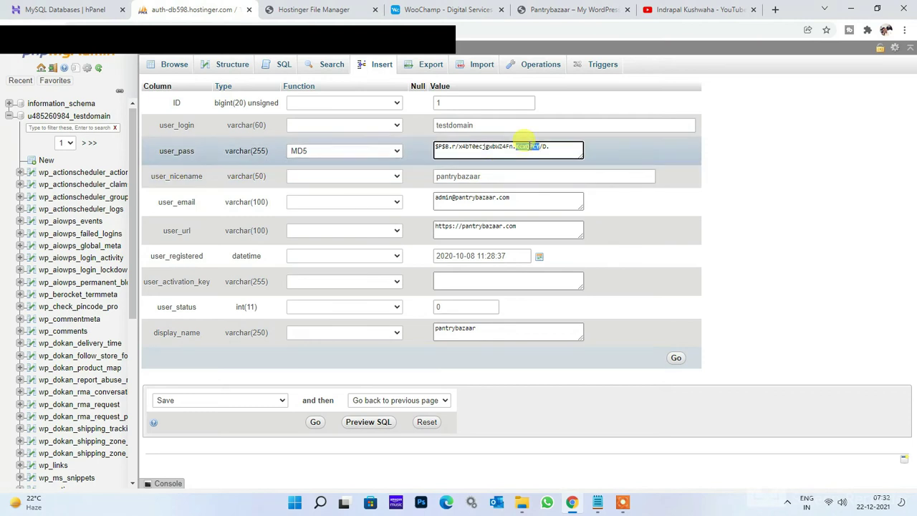
pyautogui.write('testdomain@123')
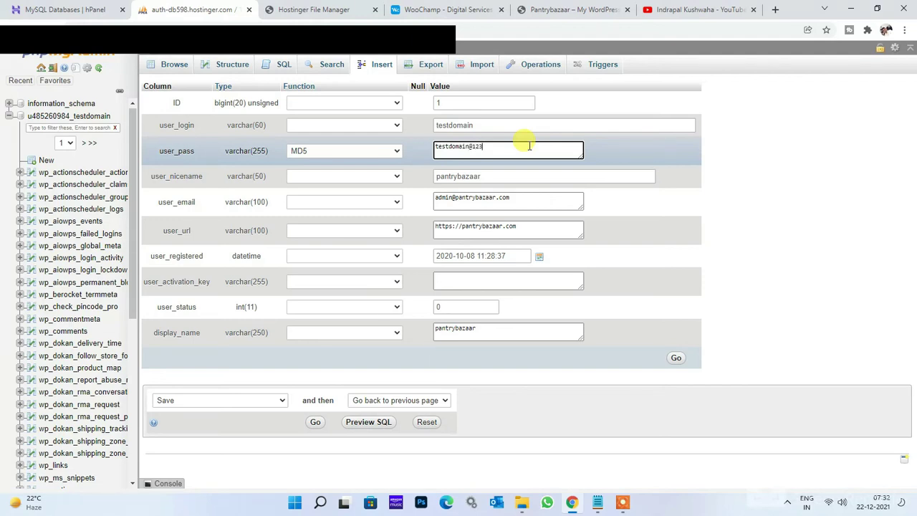
# Update user_nicename, the user e-mail domain, and user_url to testdomain.woochamp.
pyautogui.doubleClick(477, 176)
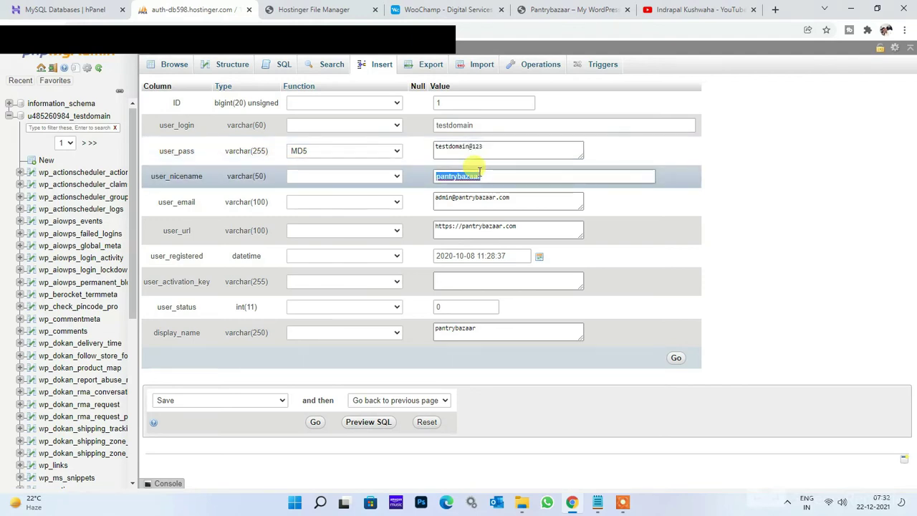
pyautogui.click(476, 124)
pyautogui.doubleClick(476, 124)
pyautogui.hotkey('ctrl', 'c')
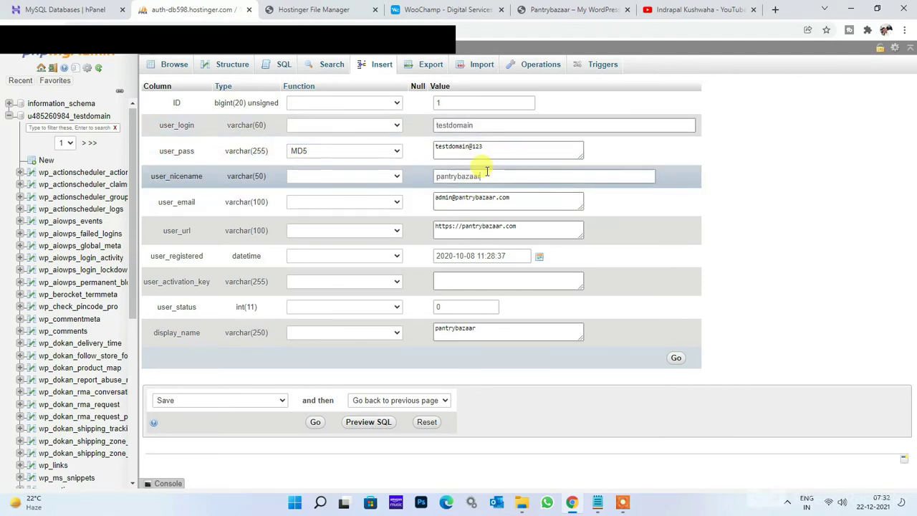
pyautogui.doubleClick(487, 173)
pyautogui.hotkey('ctrl', 'v')
pyautogui.doubleClick(492, 200)
pyautogui.hotkey('ctrl', 'v')
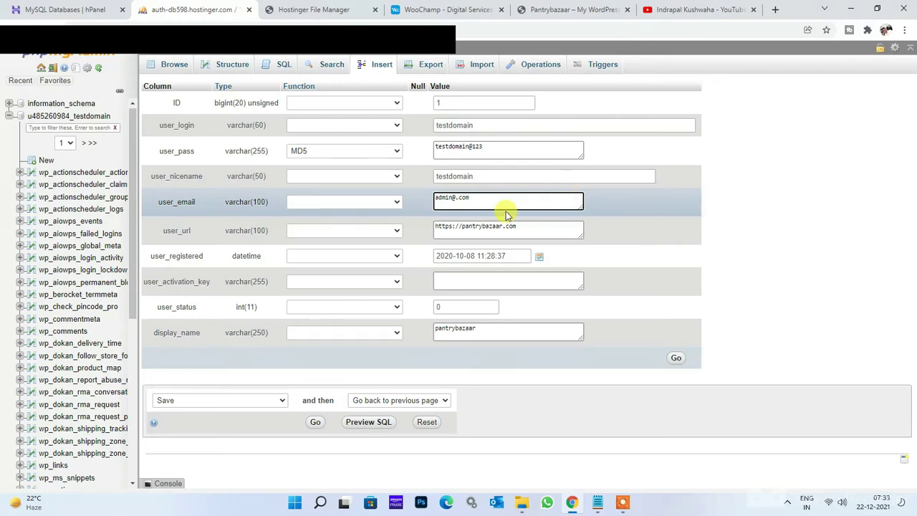
pyautogui.click(523, 228)
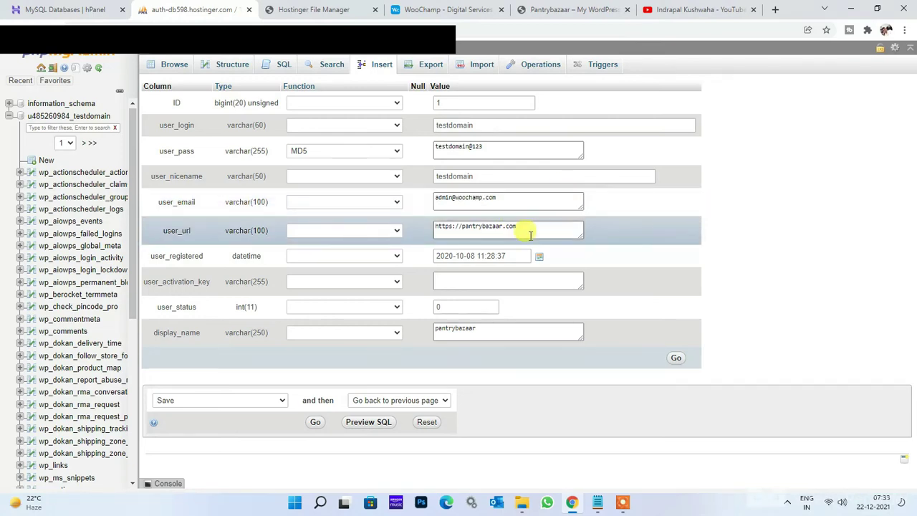
pyautogui.doubleClick(482, 225)
pyautogui.write('testdomain.woochamp')
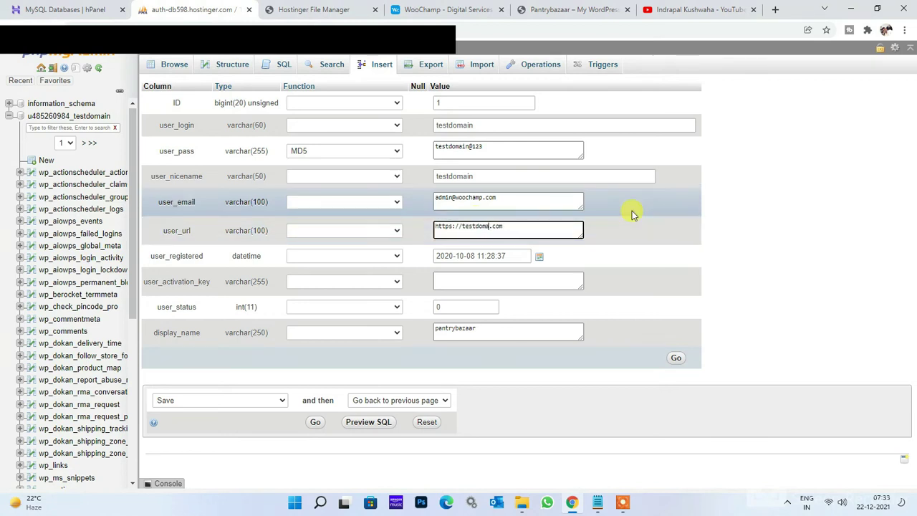
# Copy the login into display_name and save the user row.
pyautogui.doubleClick(501, 332)
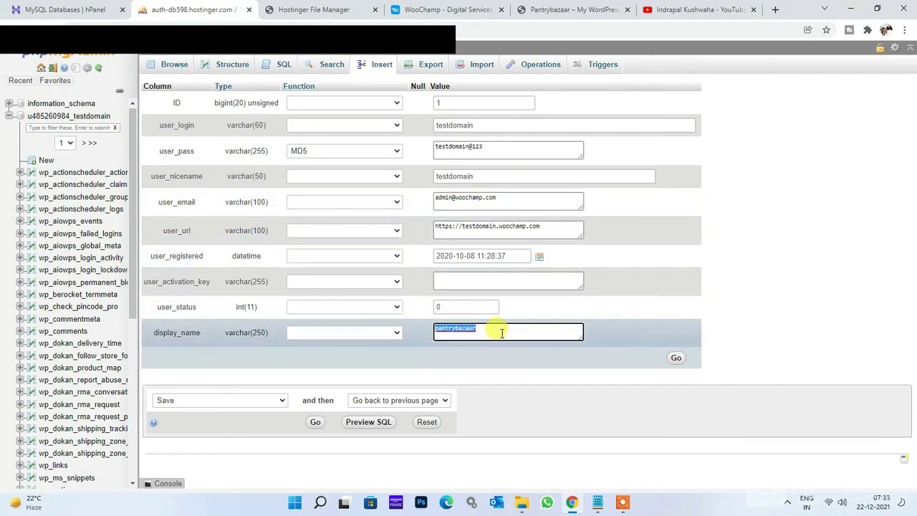
pyautogui.doubleClick(480, 123)
pyautogui.hotkey('ctrl', 'c')
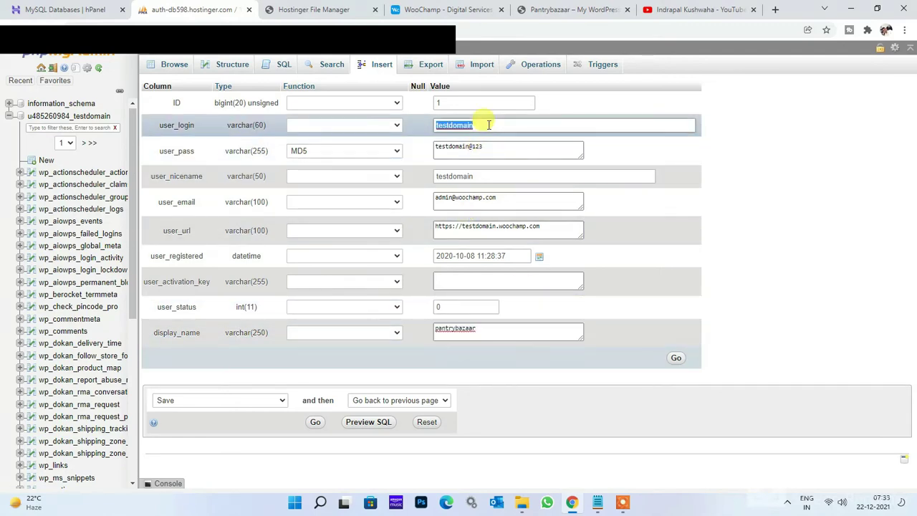
pyautogui.doubleClick(501, 333)
pyautogui.hotkey('ctrl', 'v')
pyautogui.click(676, 359)
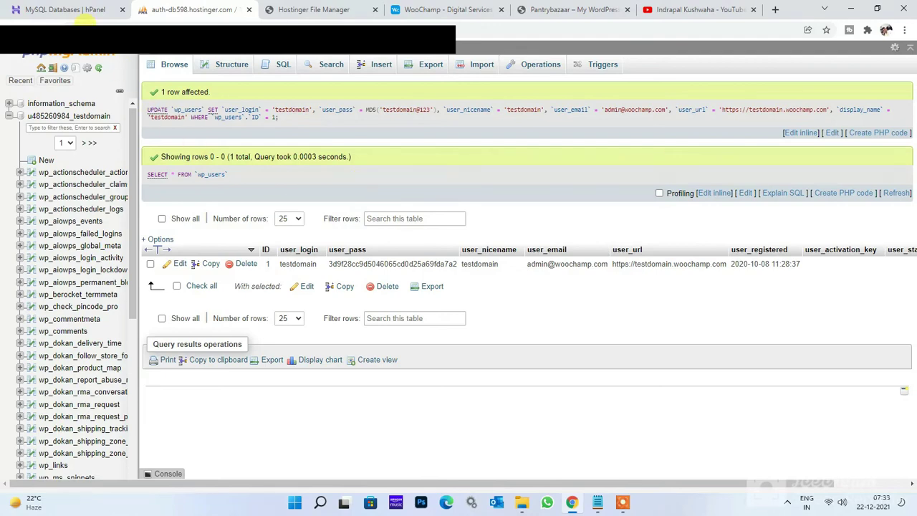
# Open testdomain's wp-config.php in the File Manager editor.
pyautogui.click(249, 10)
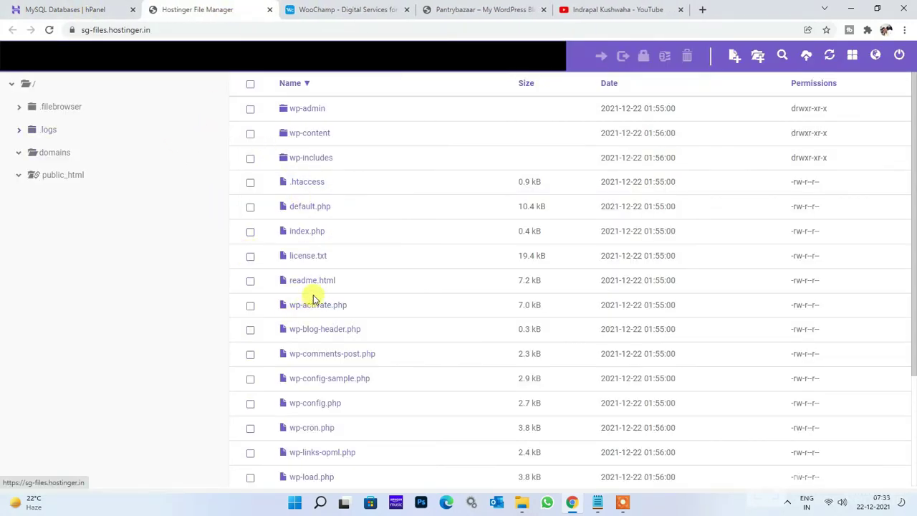
pyautogui.scroll(-3, 362, 179)
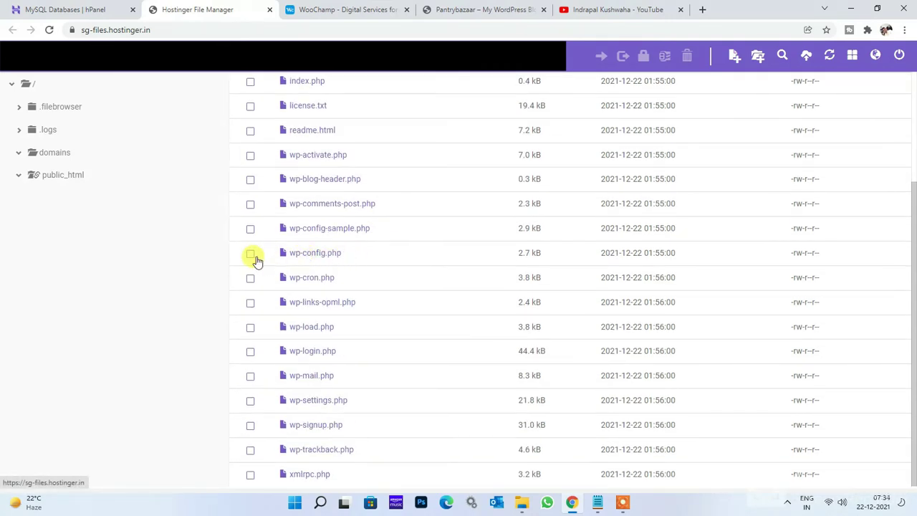
pyautogui.click(252, 256)
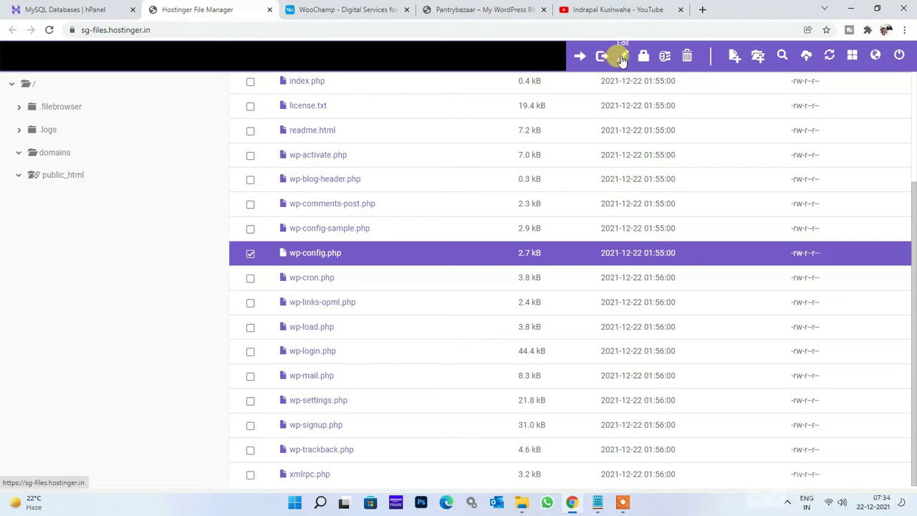
pyautogui.click(622, 58)
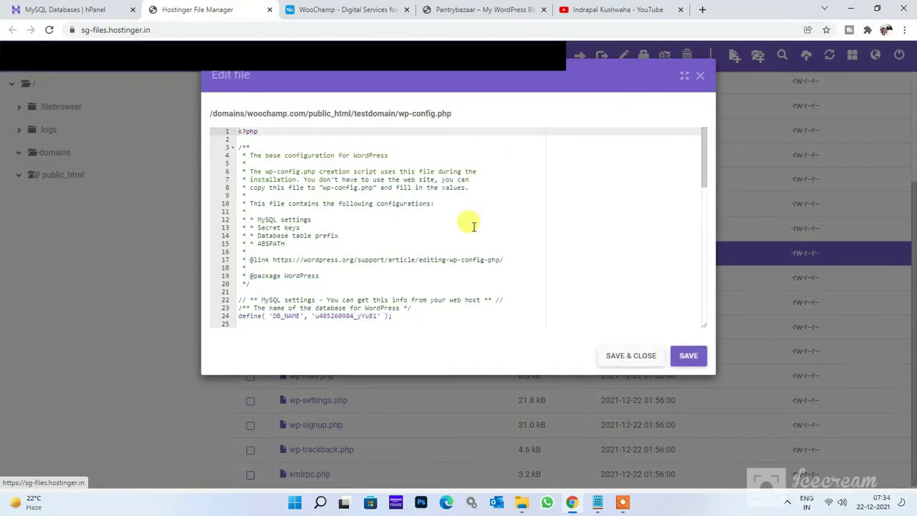
pyautogui.scroll(-4, 472, 228)
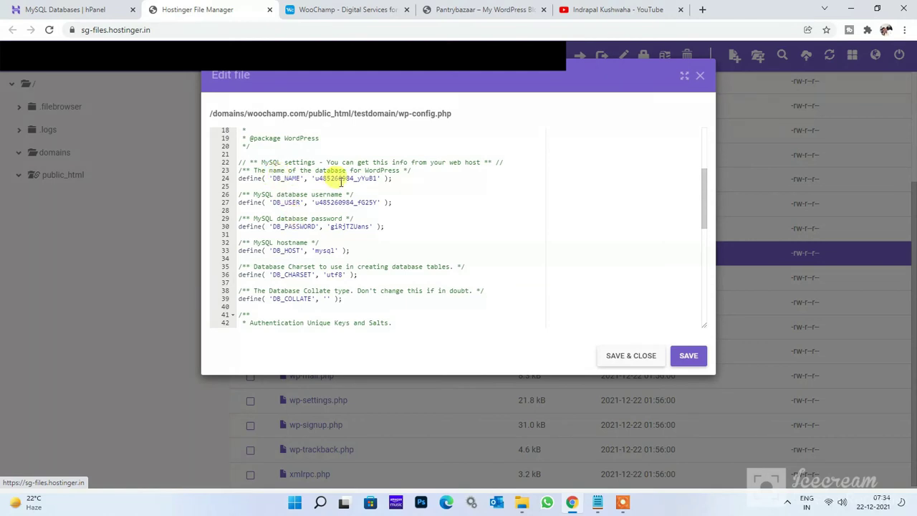
# Replace DB_NAME with the new testdomain database name from the notes.
pyautogui.click(599, 503)
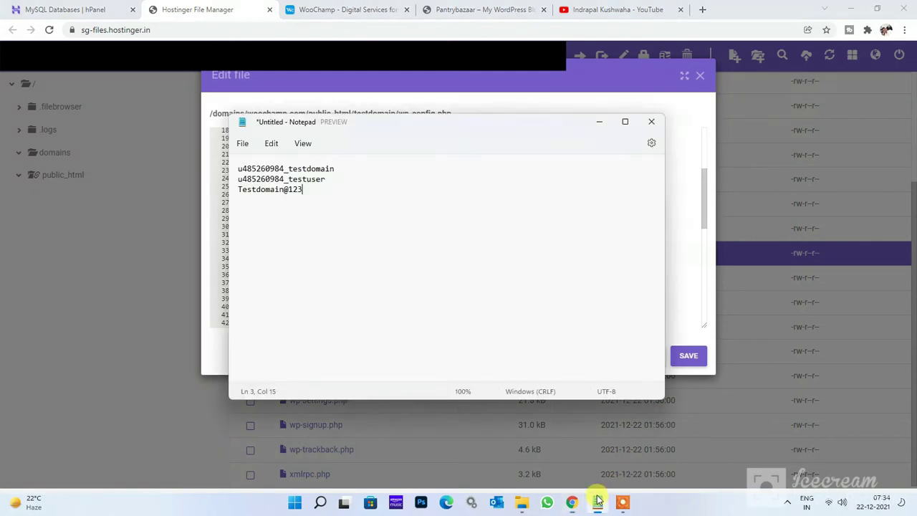
pyautogui.moveTo(347, 170); pyautogui.dragTo(193, 156)
pyautogui.hotkey('ctrl', 'c')
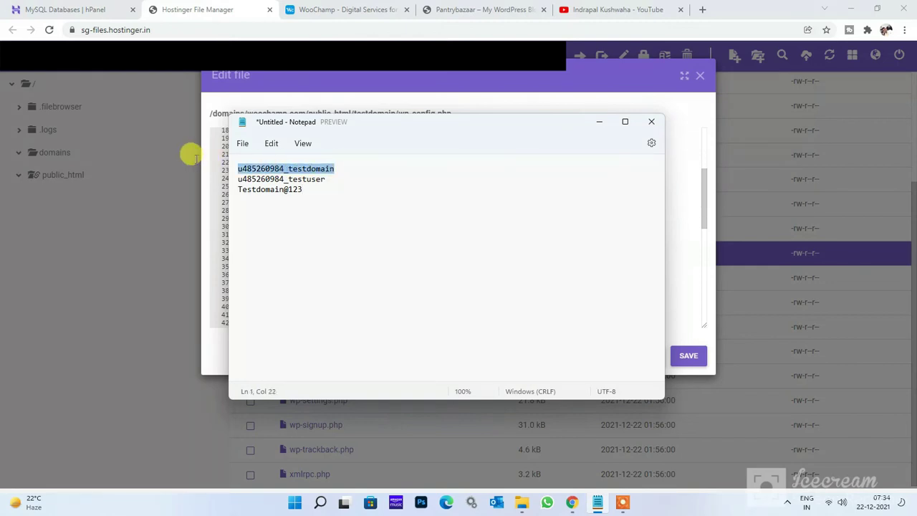
pyautogui.hotkey('alt', 'Tab')
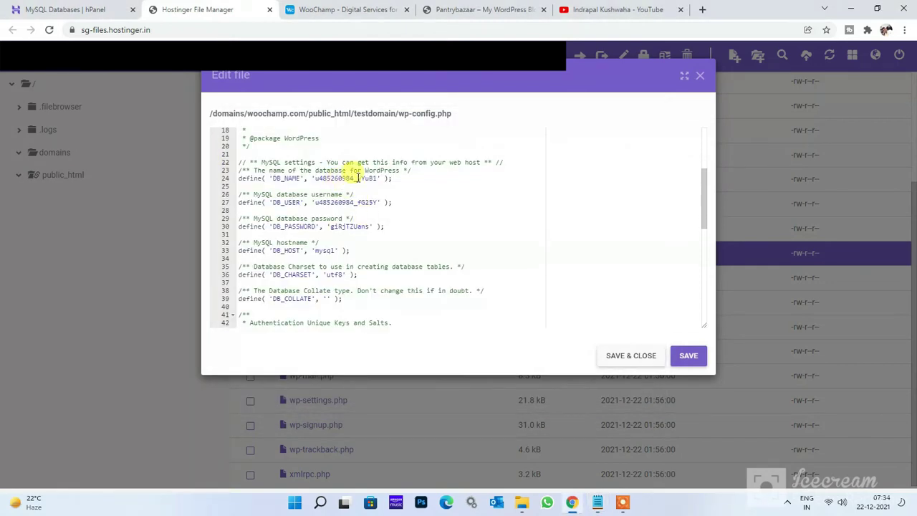
pyautogui.click(374, 178)
pyautogui.press('Down')
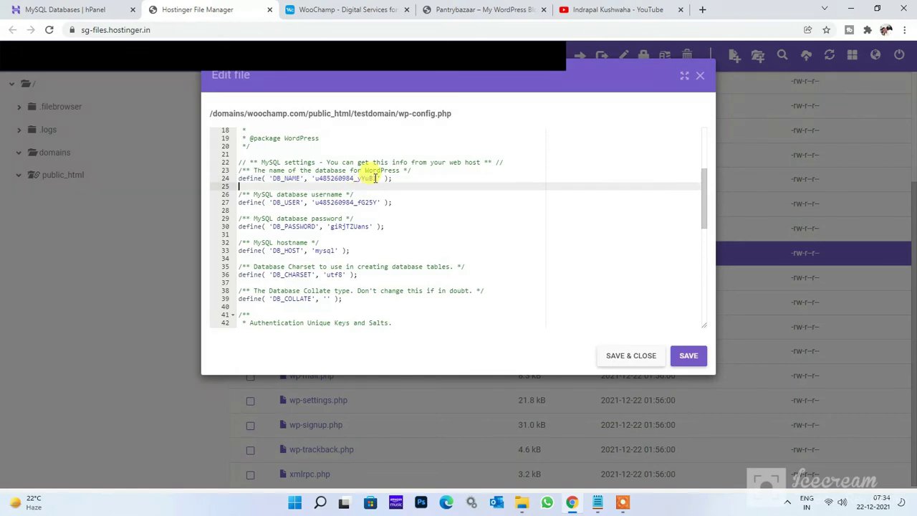
pyautogui.moveTo(377, 177); pyautogui.dragTo(312, 179)
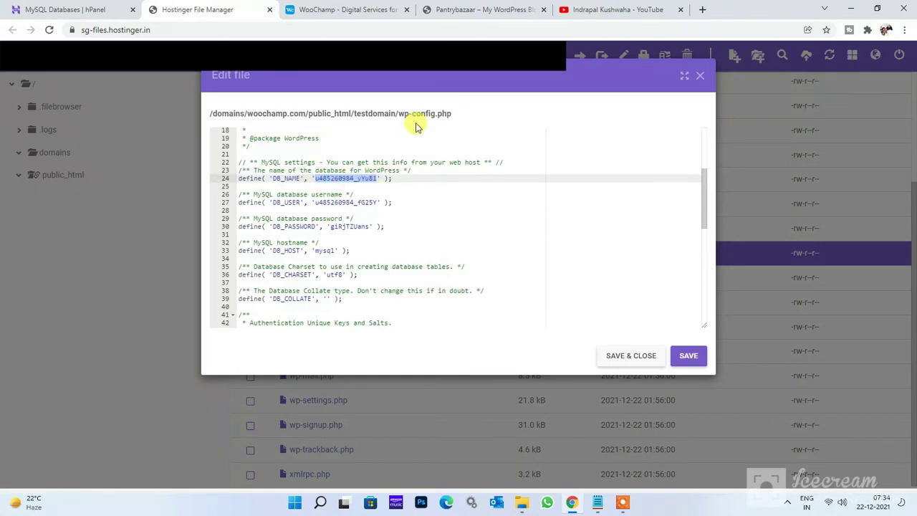
pyautogui.hotkey('ctrl', 'v')
# Replace DB_USER with the new testuser database username.
pyautogui.click(597, 502)
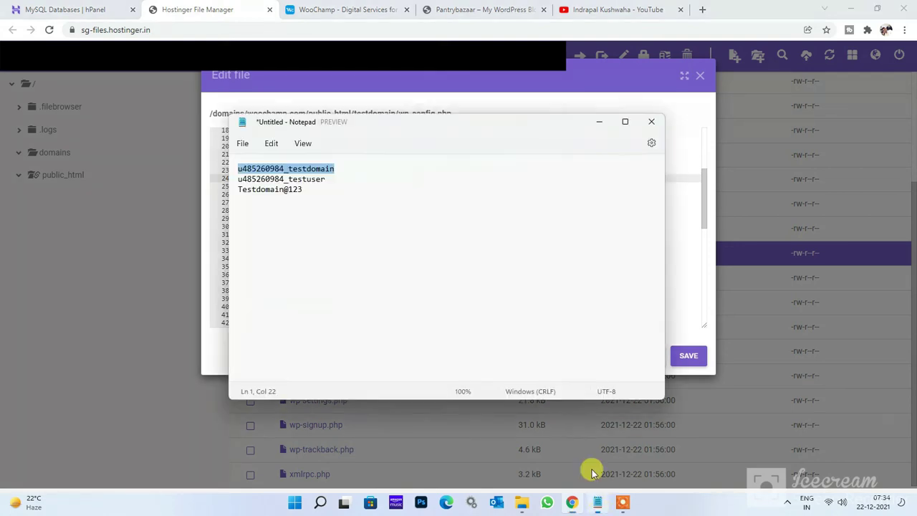
pyautogui.click(335, 178)
pyautogui.moveTo(335, 178); pyautogui.dragTo(207, 169)
pyautogui.click(211, 171)
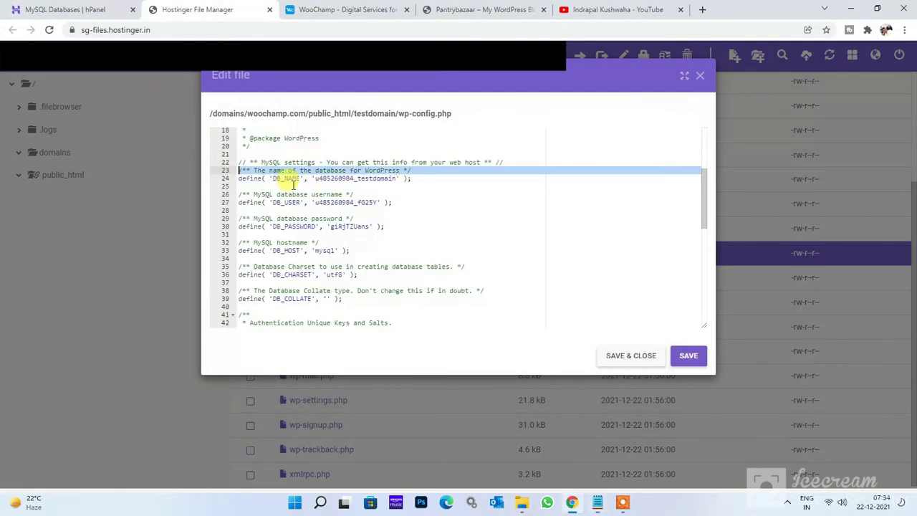
pyautogui.click(597, 501)
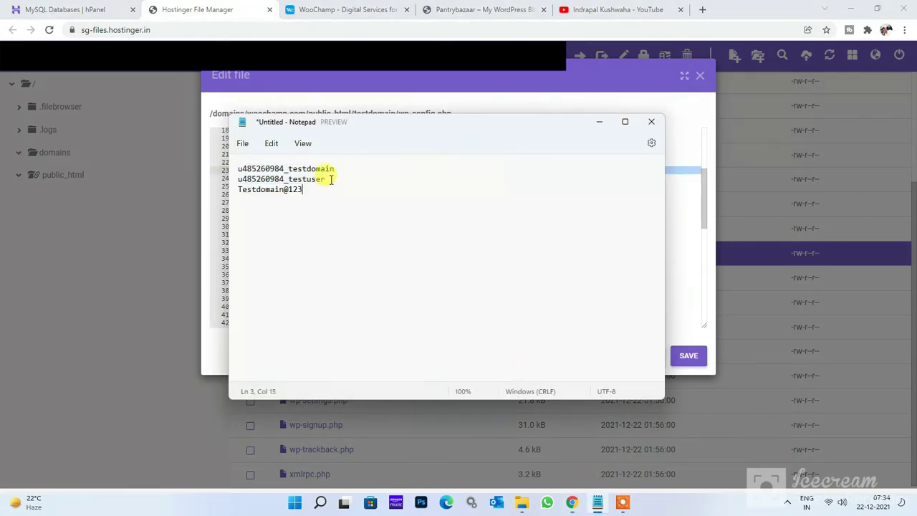
pyautogui.moveTo(332, 178); pyautogui.dragTo(244, 178)
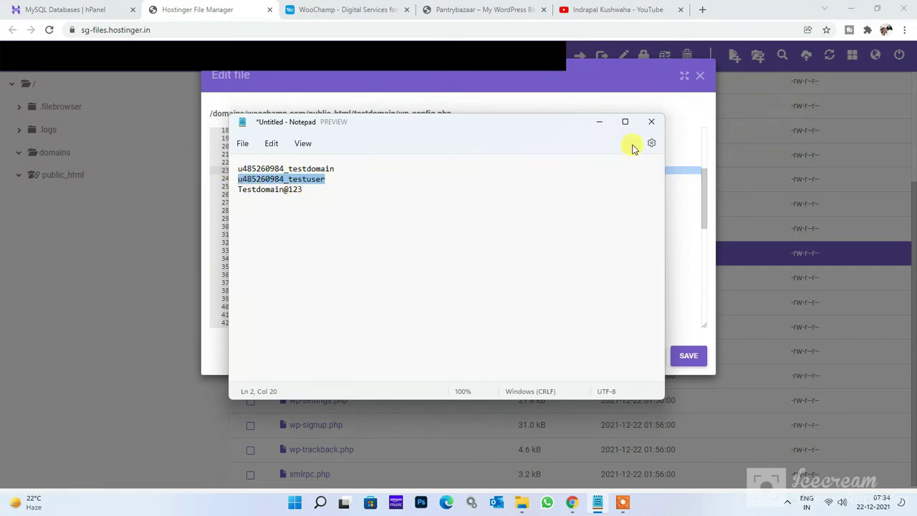
pyautogui.hotkey('alt', 'Tab')
pyautogui.moveTo(378, 202); pyautogui.dragTo(316, 202)
pyautogui.write('u485260984_testuser')
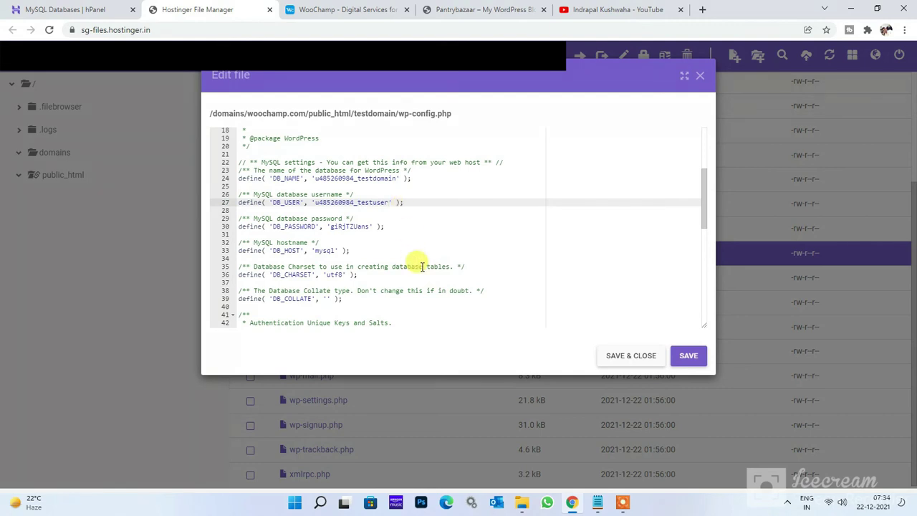
# Replace DB_PASSWORD with the new database password from the notes.
pyautogui.click(598, 505)
pyautogui.moveTo(331, 188); pyautogui.dragTo(239, 188)
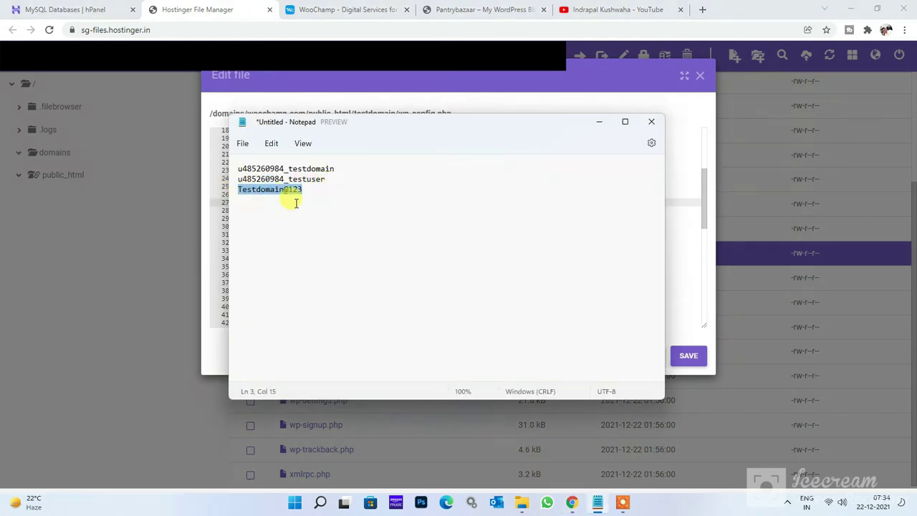
pyautogui.hotkey('alt', 'Tab')
pyautogui.click(363, 226)
pyautogui.hotkey('ctrl', 'a')
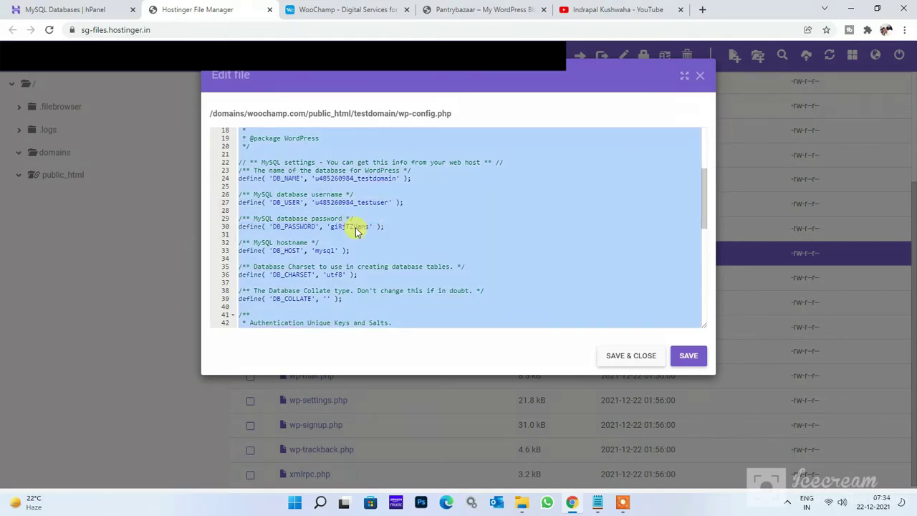
pyautogui.click(362, 226)
pyautogui.doubleClick(361, 225)
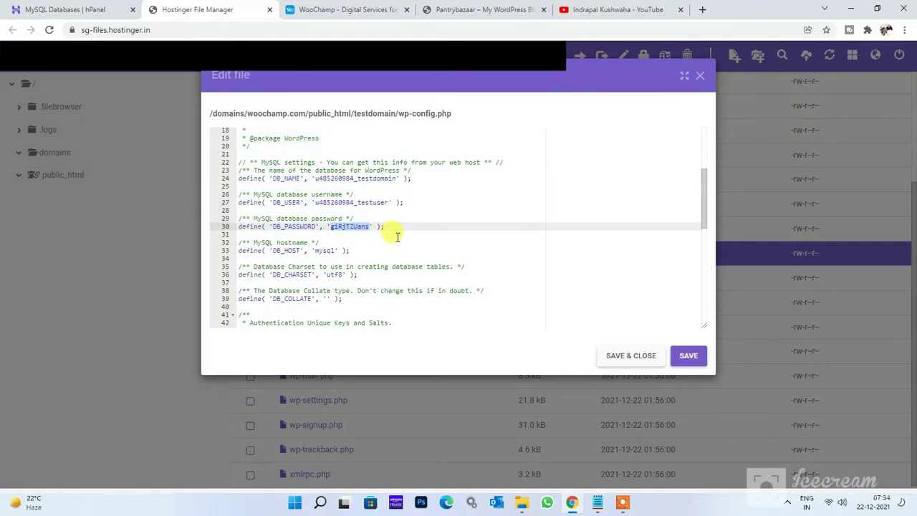
pyautogui.hotkey('ctrl', 'v')
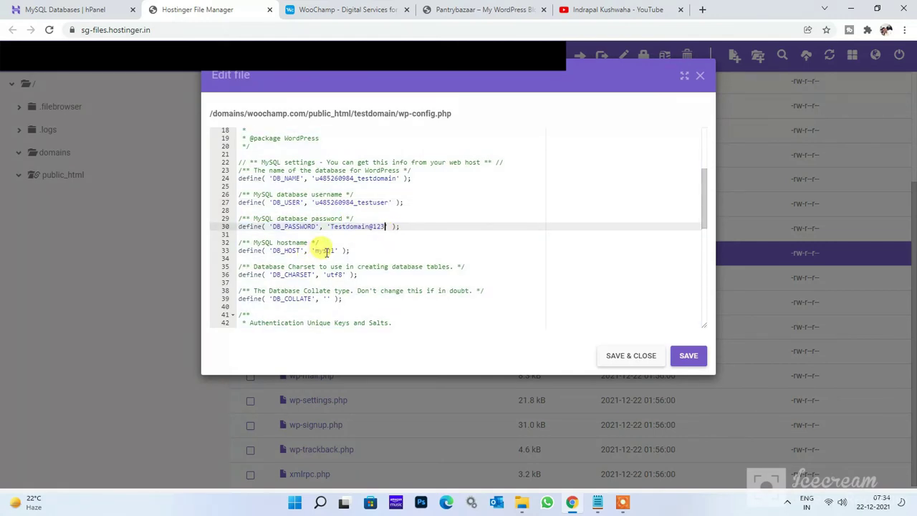
# Change DB_HOST from mysql to localhost and save wp-config.php.
pyautogui.doubleClick(326, 251)
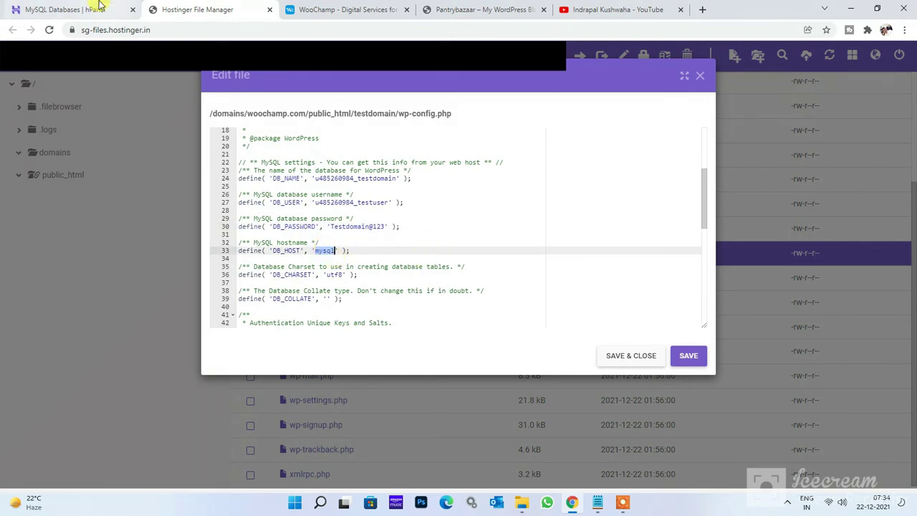
pyautogui.click(68, 9)
pyautogui.doubleClick(465, 311)
pyautogui.hotkey('ctrl', 'c')
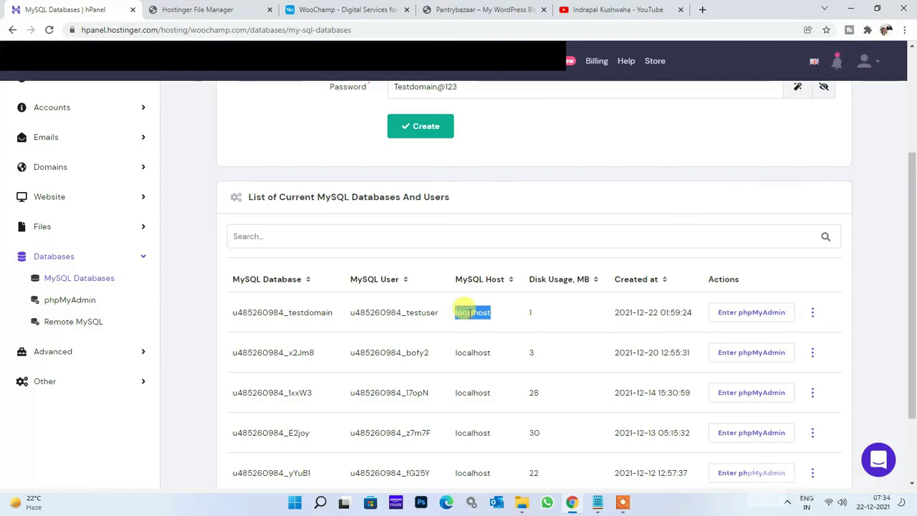
pyautogui.click(597, 502)
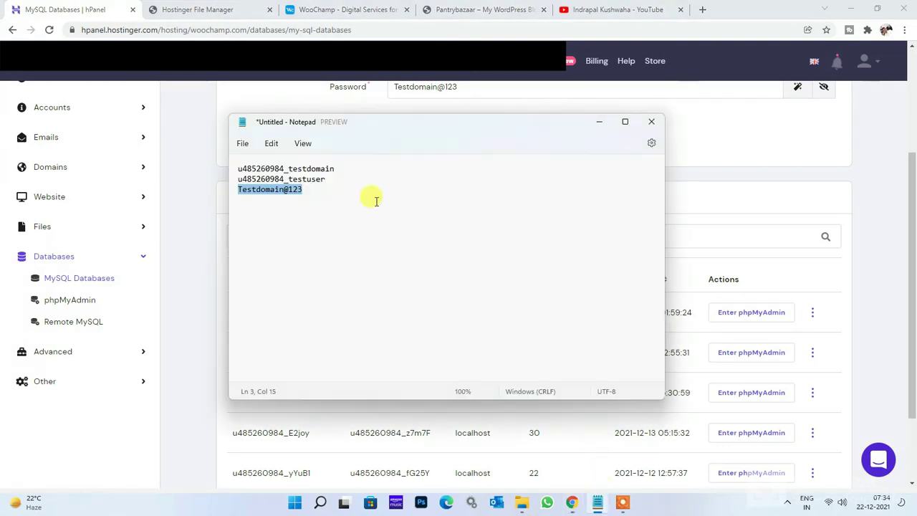
pyautogui.click(375, 190)
pyautogui.press('Return')
pyautogui.hotkey('ctrl', 'v')
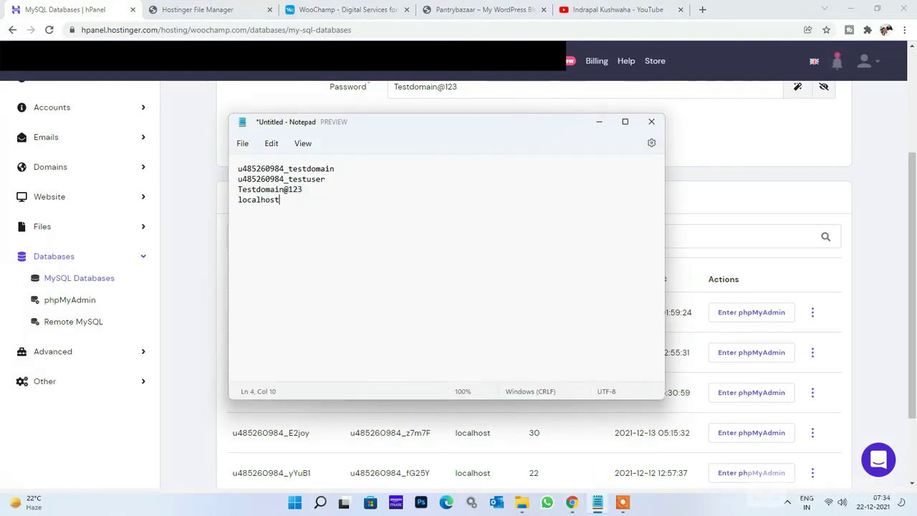
pyautogui.hotkey('shift', 'Home')
pyautogui.hotkey('ctrl', 'c')
pyautogui.click(253, 6)
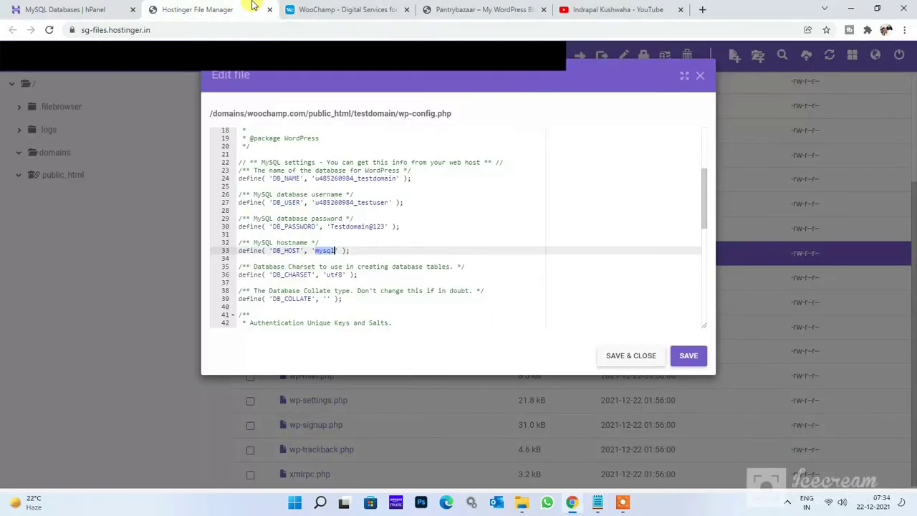
pyautogui.hotkey('ctrl', 'v')
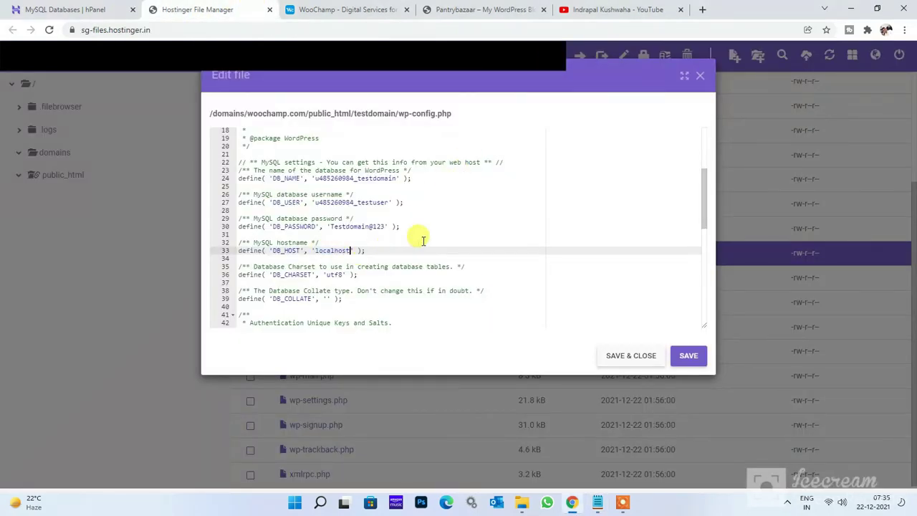
pyautogui.click(689, 360)
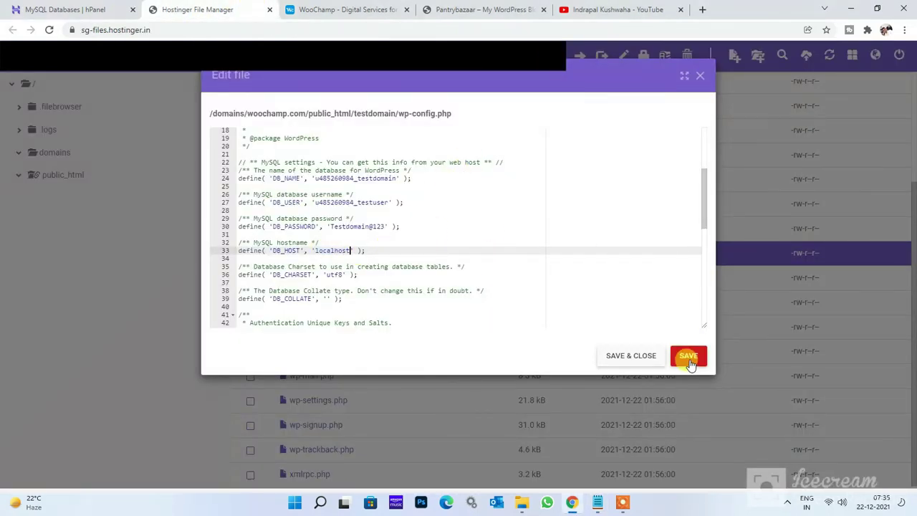
pyautogui.click(689, 357)
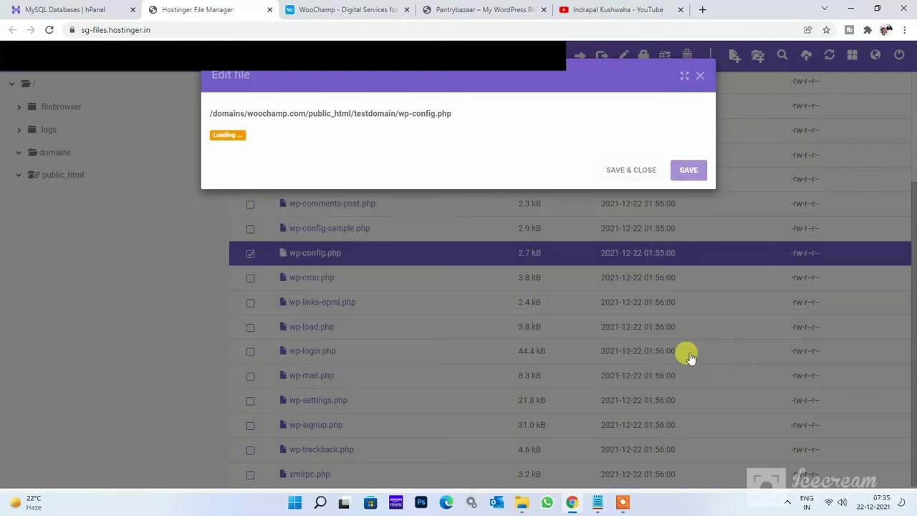
# Close the editor, refresh to confirm wp-config.php at 2.8 kB, and open an Incognito window.
pyautogui.click(630, 356)
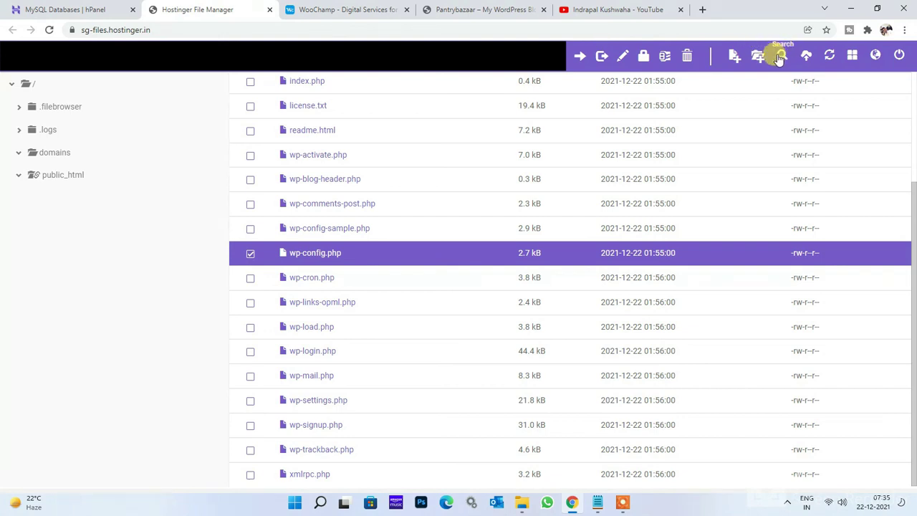
pyautogui.click(828, 55)
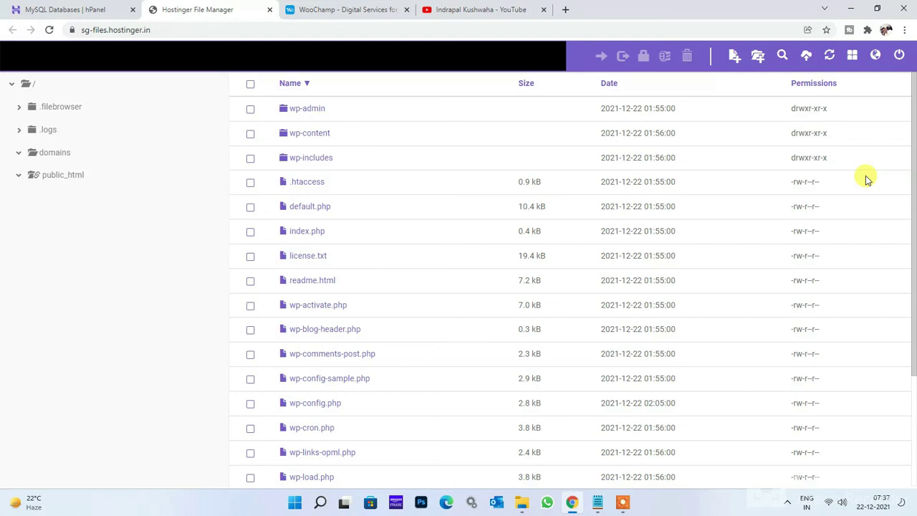
pyautogui.click(905, 31)
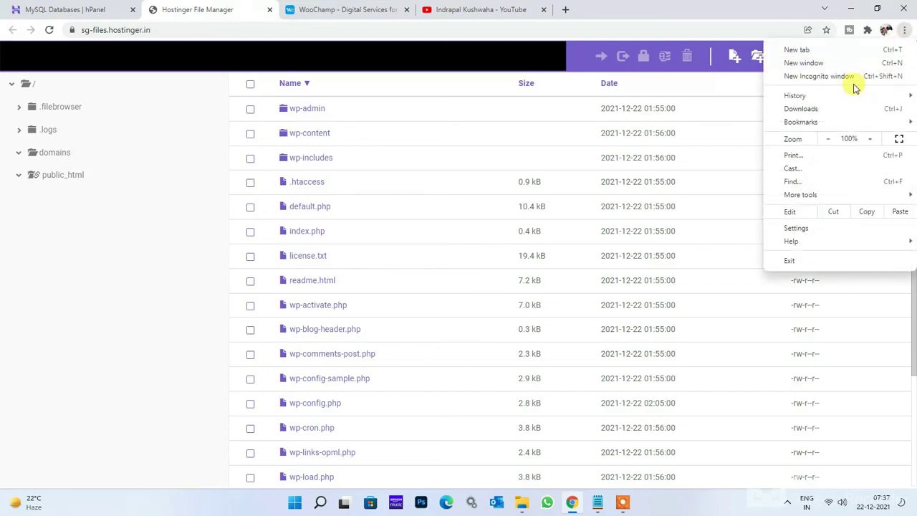
pyautogui.click(858, 76)
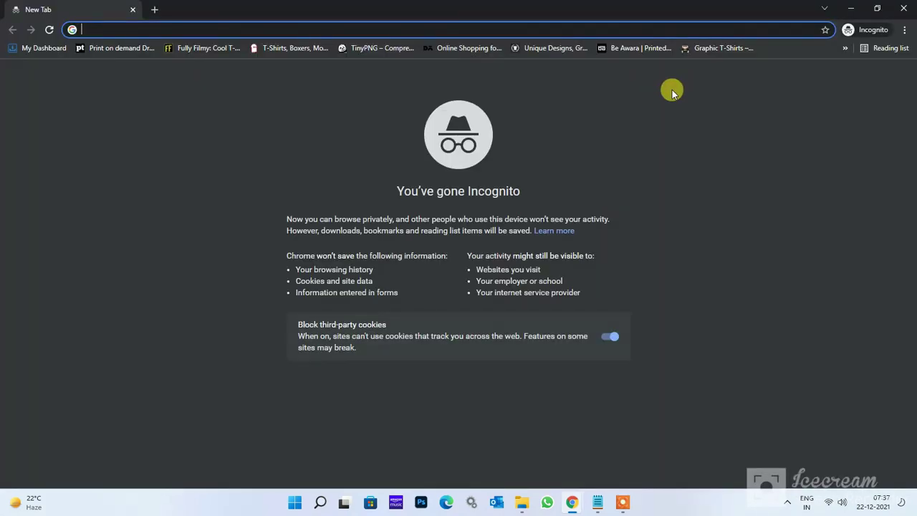
# Load testdomain.woochamp.com and confirm the PantryBazaar storefront appears.
pyautogui.write('tes')
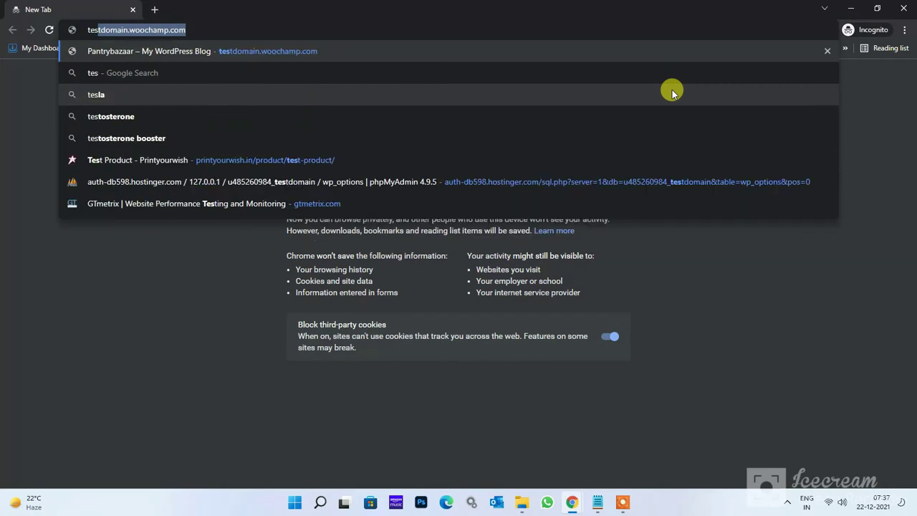
pyautogui.press('Return')
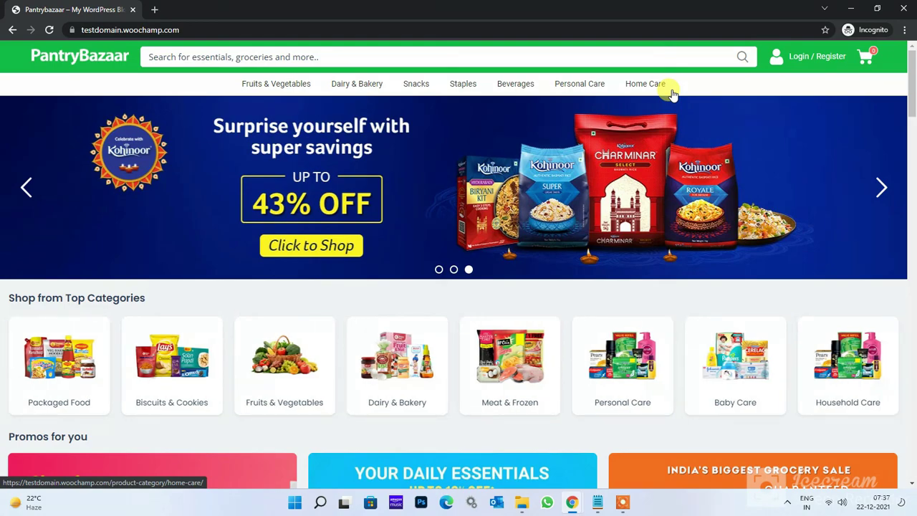
pyautogui.scroll(-4, 641, 292)
pyautogui.scroll(4, 641, 299)
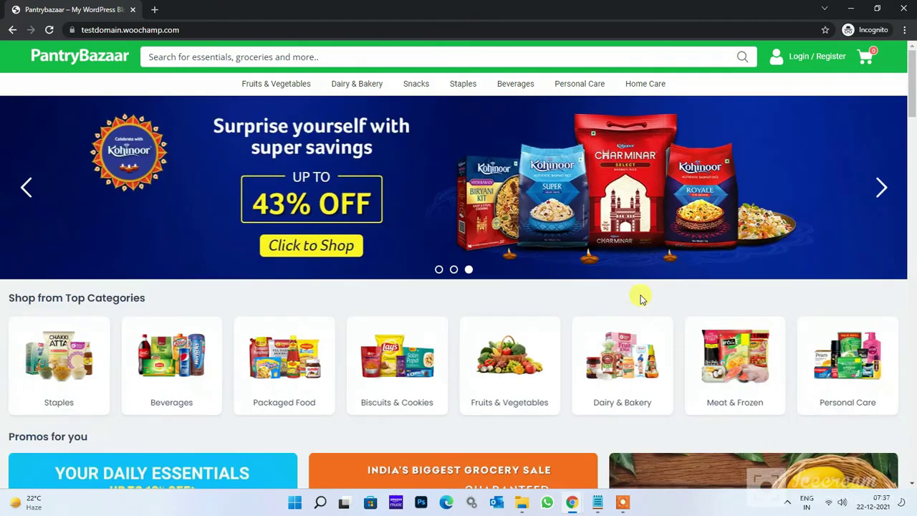
# Go to testdomain.woochamp.com/wp-admin to reach the WordPress login page.
pyautogui.click(696, 27)
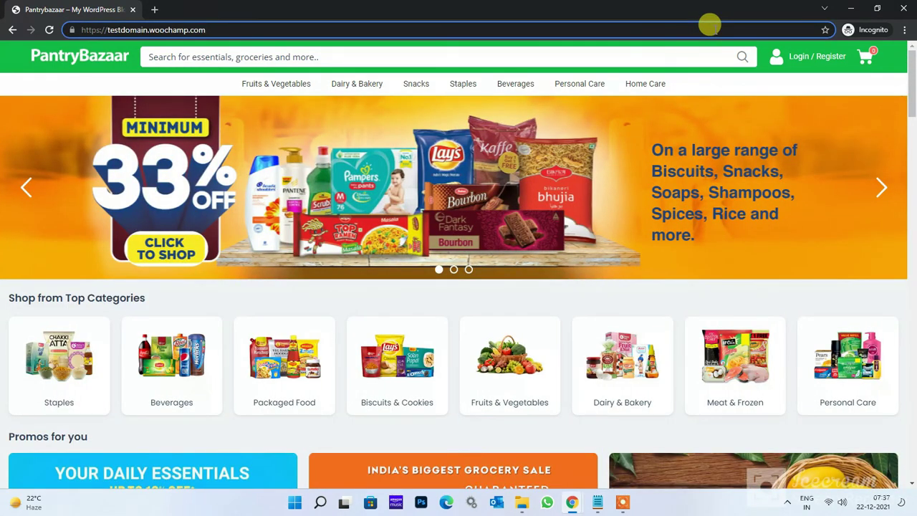
pyautogui.write('/wp-admin')
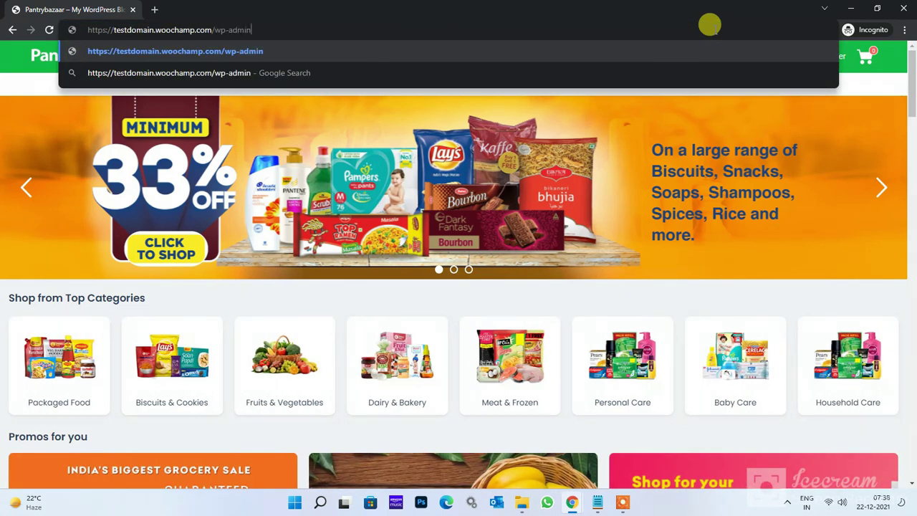
pyautogui.press('Return')
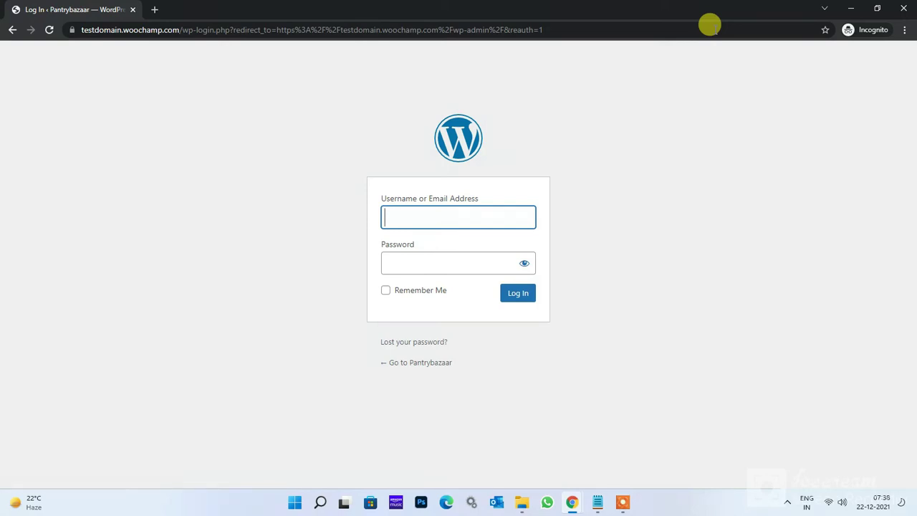
# Log in to the testdomain.woochamp.com WordPress admin with the new admin username and password.
pyautogui.write('testdomain')
pyautogui.click(472, 263)
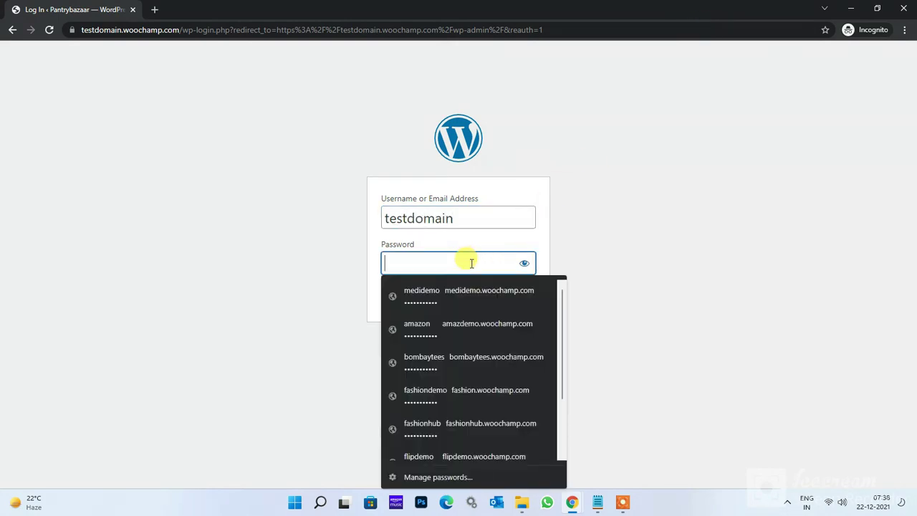
pyautogui.write('***')
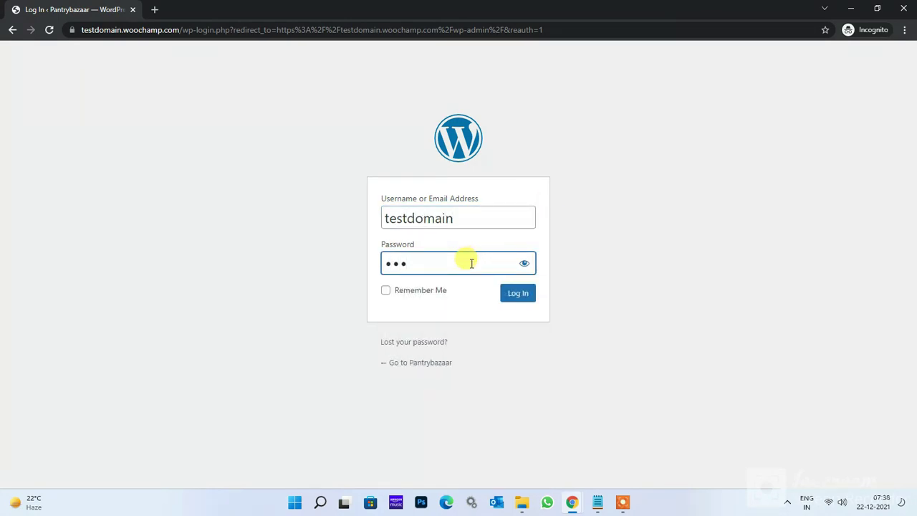
pyautogui.click(523, 263)
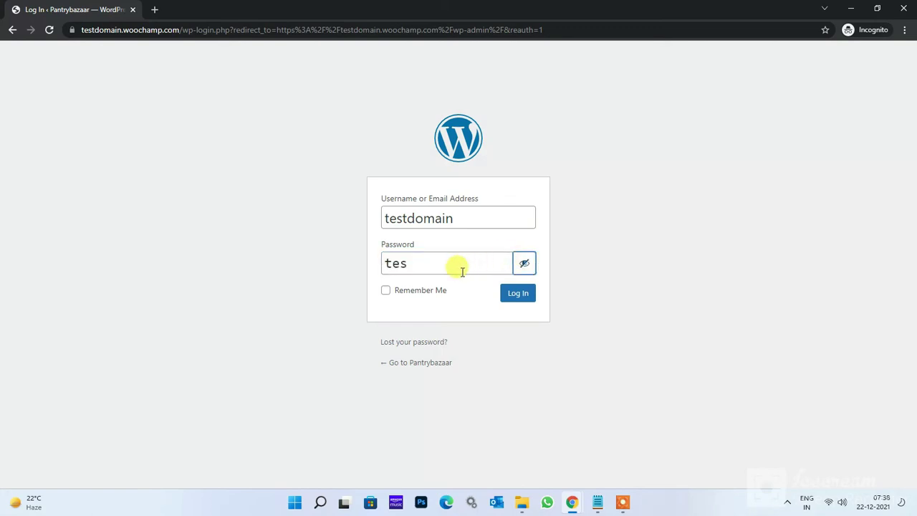
pyautogui.write('dom')
pyautogui.press('BackSpace')
pyautogui.press('BackSpace')
pyautogui.press('BackSpace')
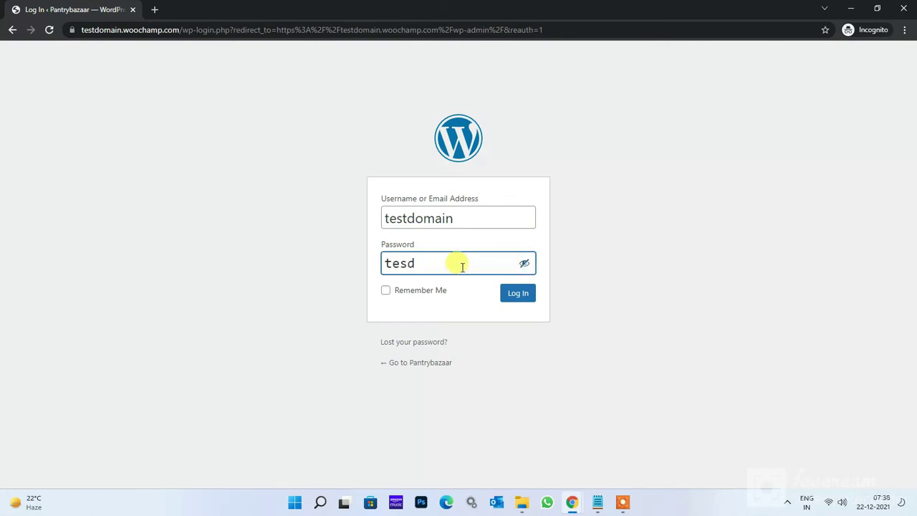
pyautogui.write('tdomain@123')
pyautogui.click(525, 292)
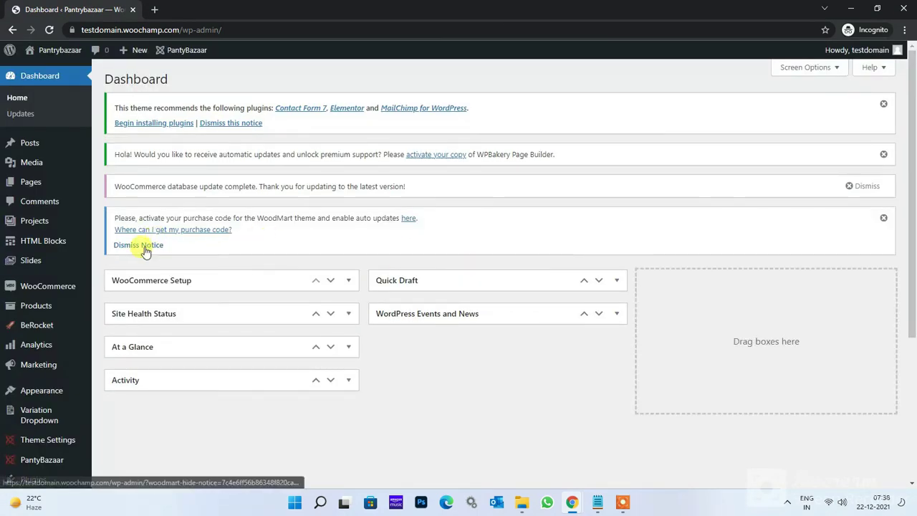
# Dismiss the WoodMart notice, resave the Post name permalinks, then return to the YouTube channel tab.
pyautogui.click(144, 247)
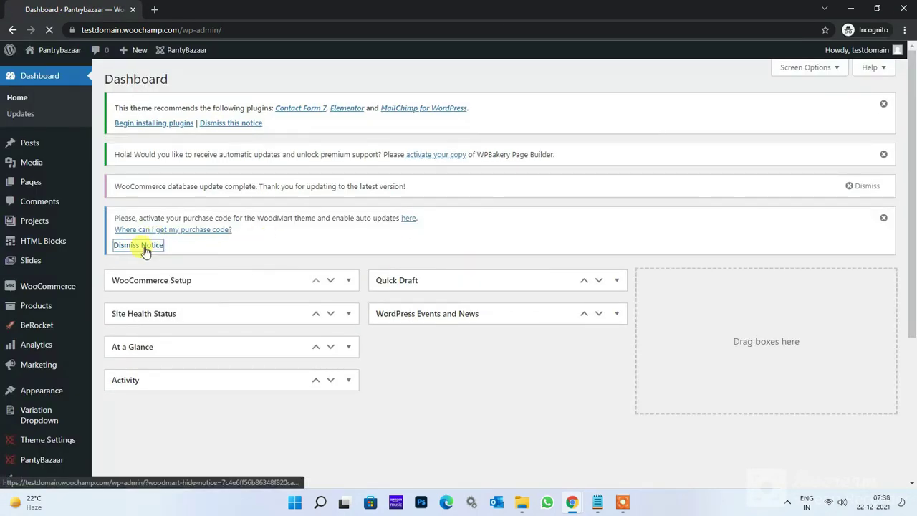
pyautogui.scroll(-3, 31, 298)
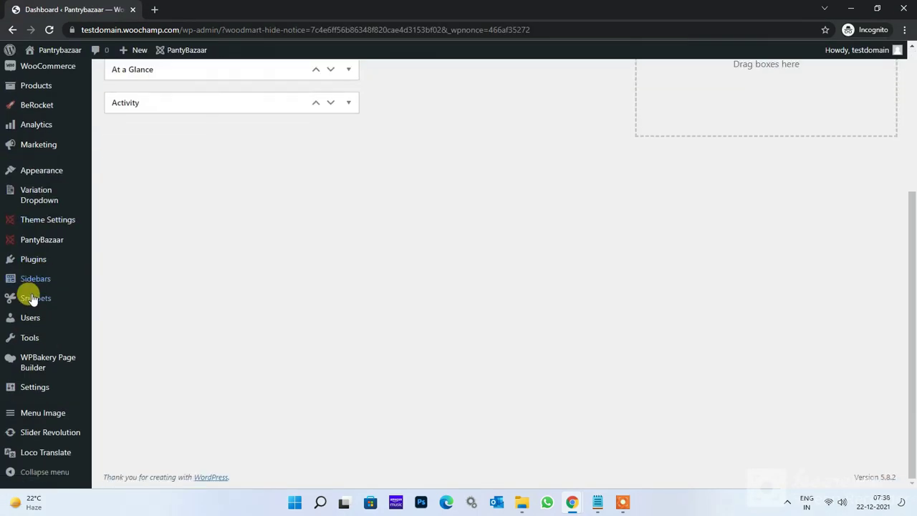
pyautogui.moveTo(43, 389)
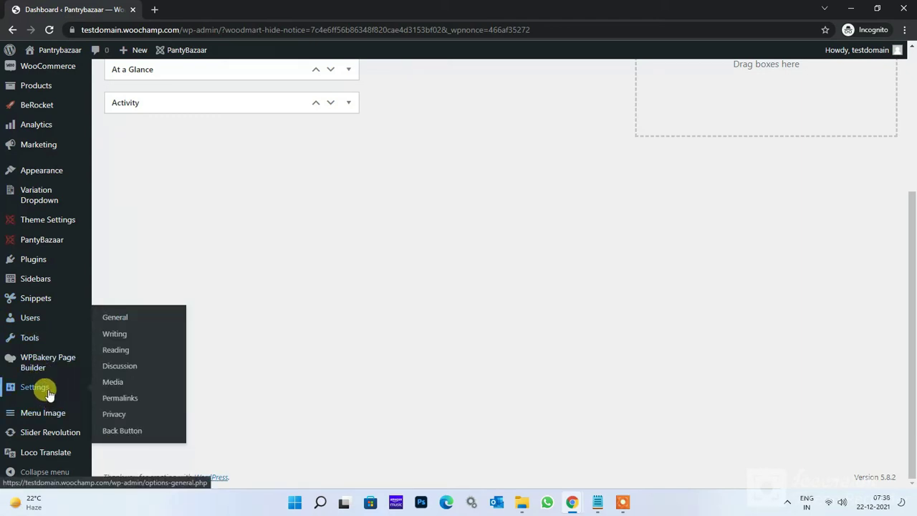
pyautogui.click(119, 399)
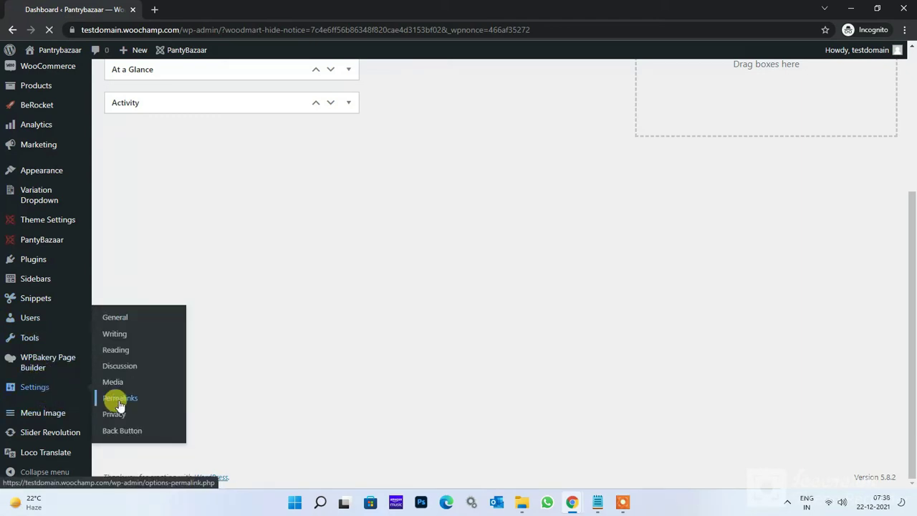
pyautogui.scroll(-10, 286, 348)
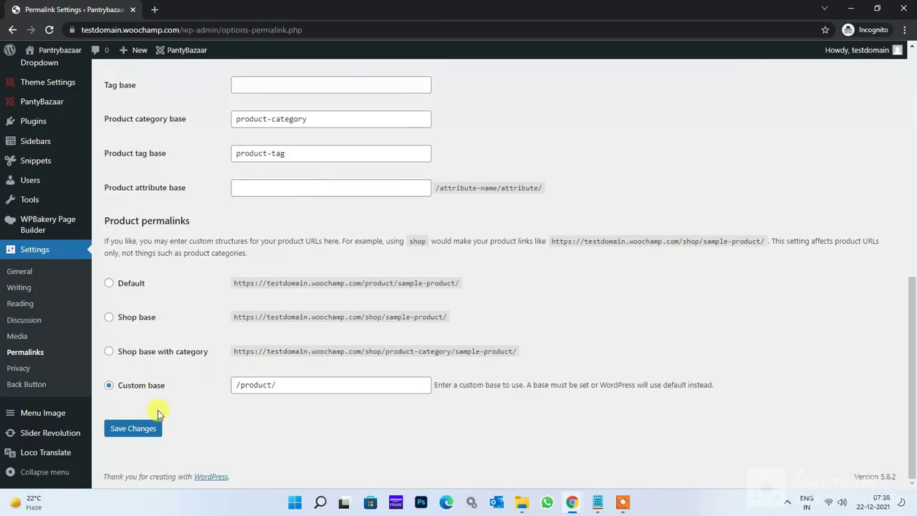
pyautogui.click(138, 429)
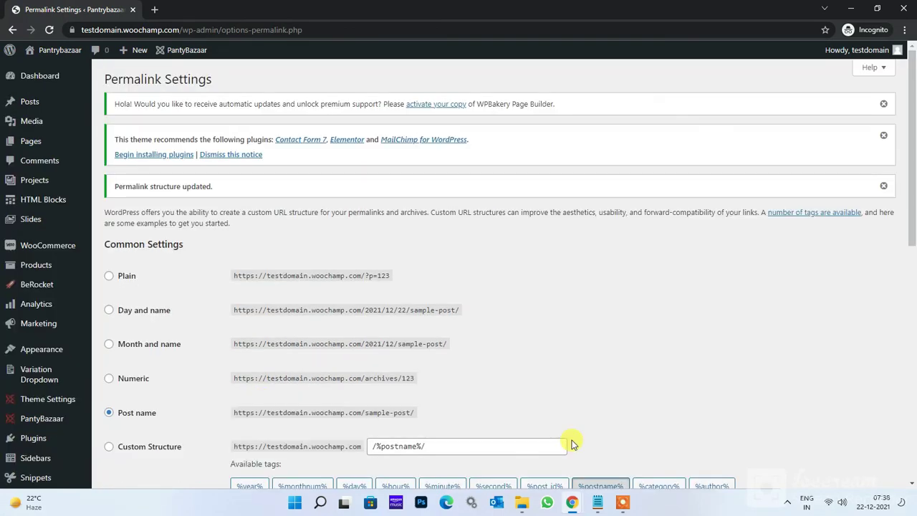
pyautogui.hotkey('alt', 'Tab')
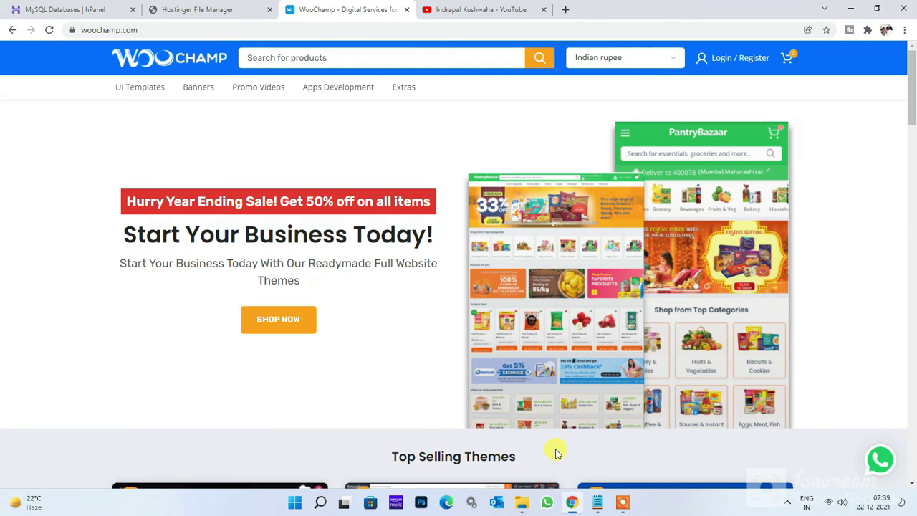
pyautogui.click(505, 7)
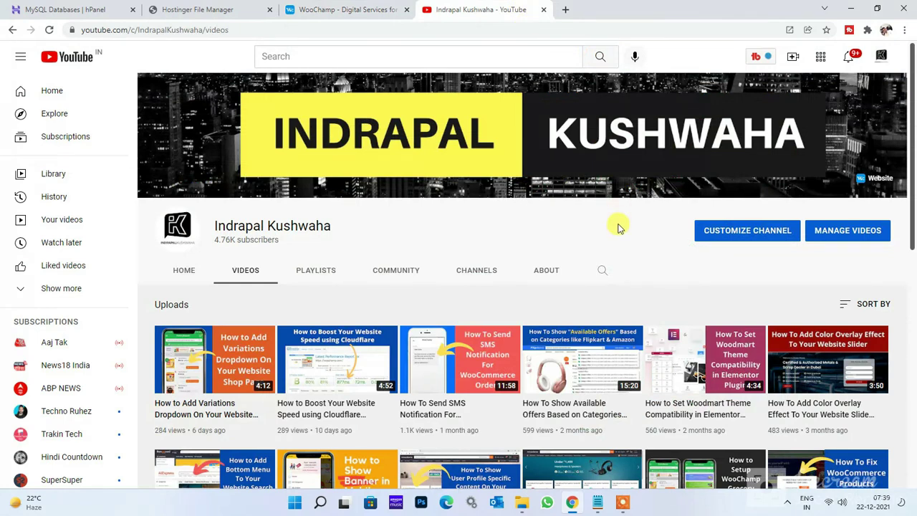